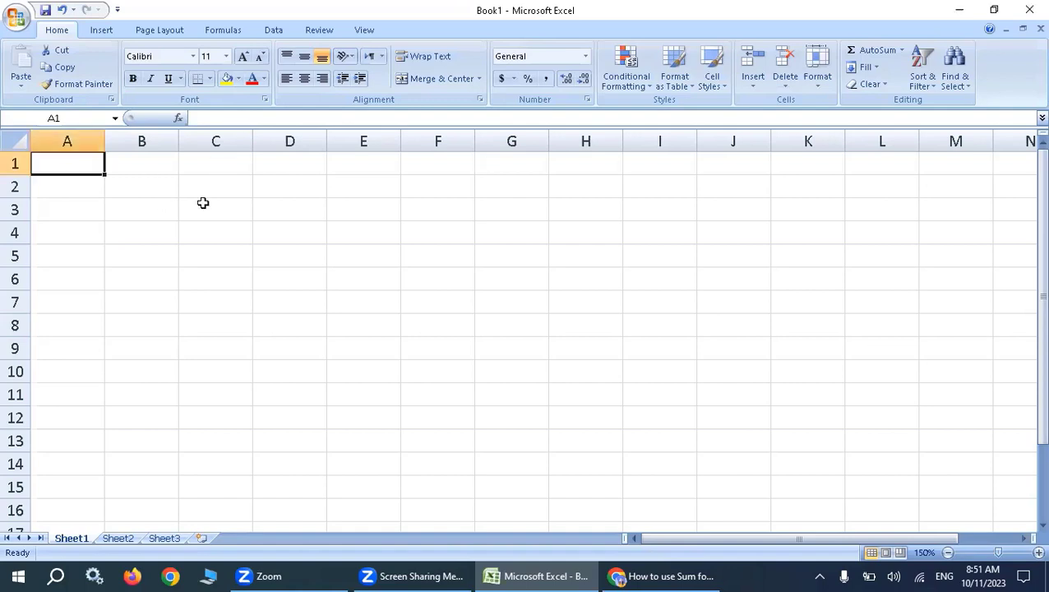
Enter the column headings Sr no in B2 and Name in C2.
left_click(136, 189)
type("S")
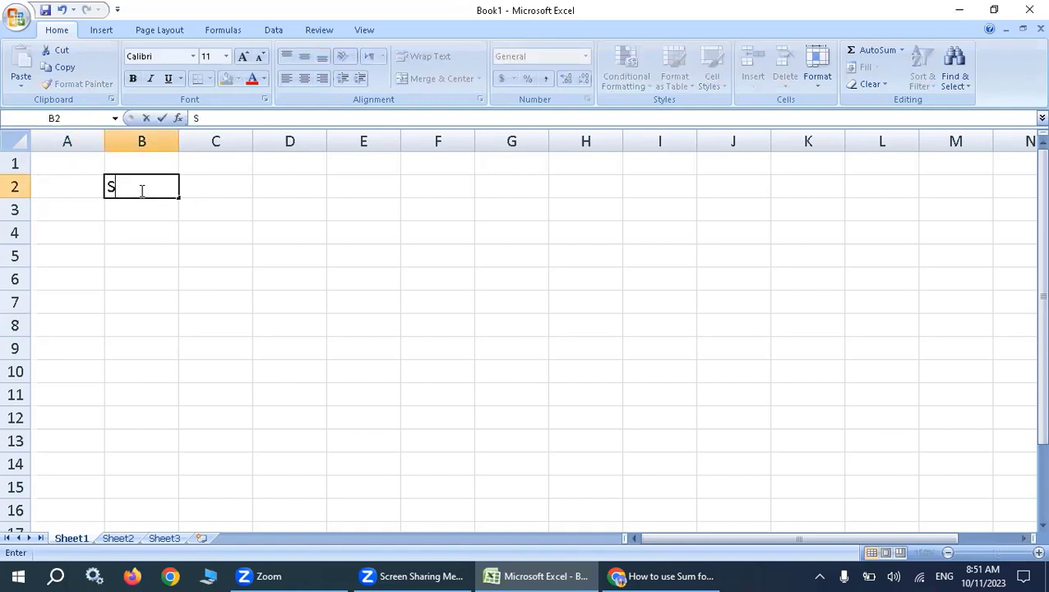
type("r no")
key("Tab")
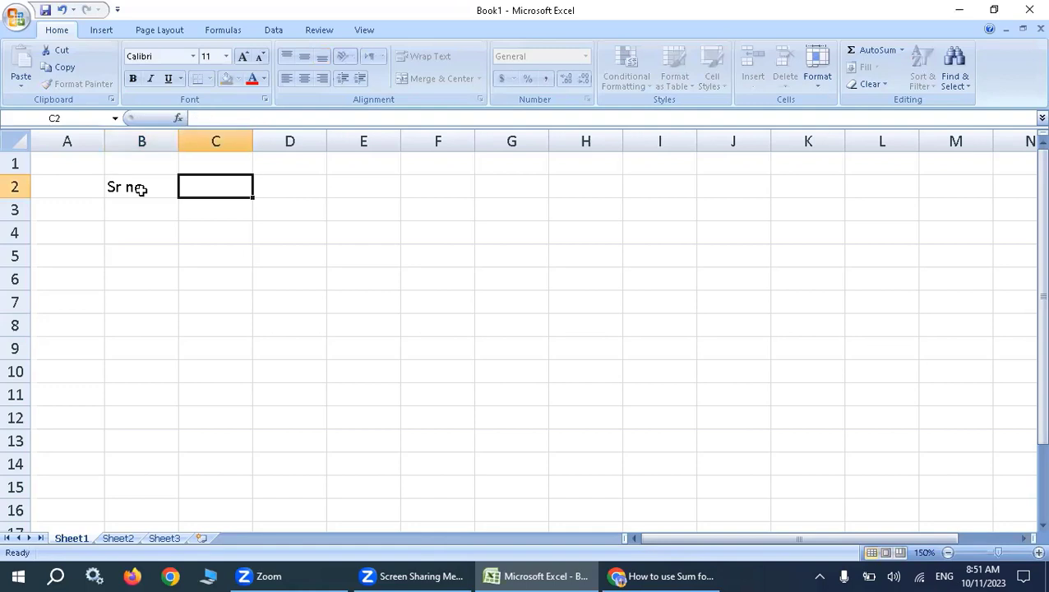
type("Name")
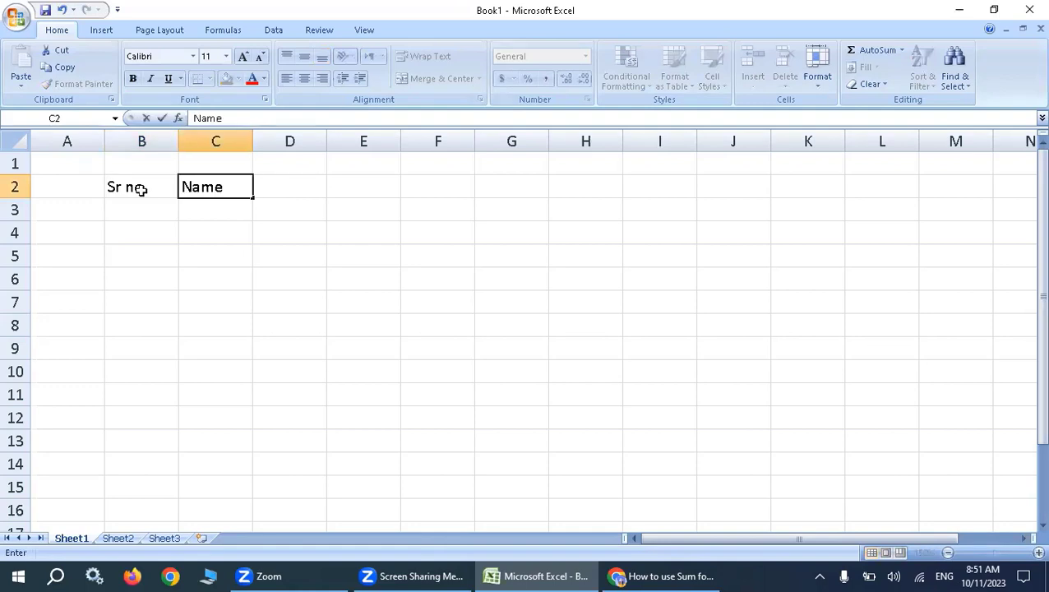
key("Tab")
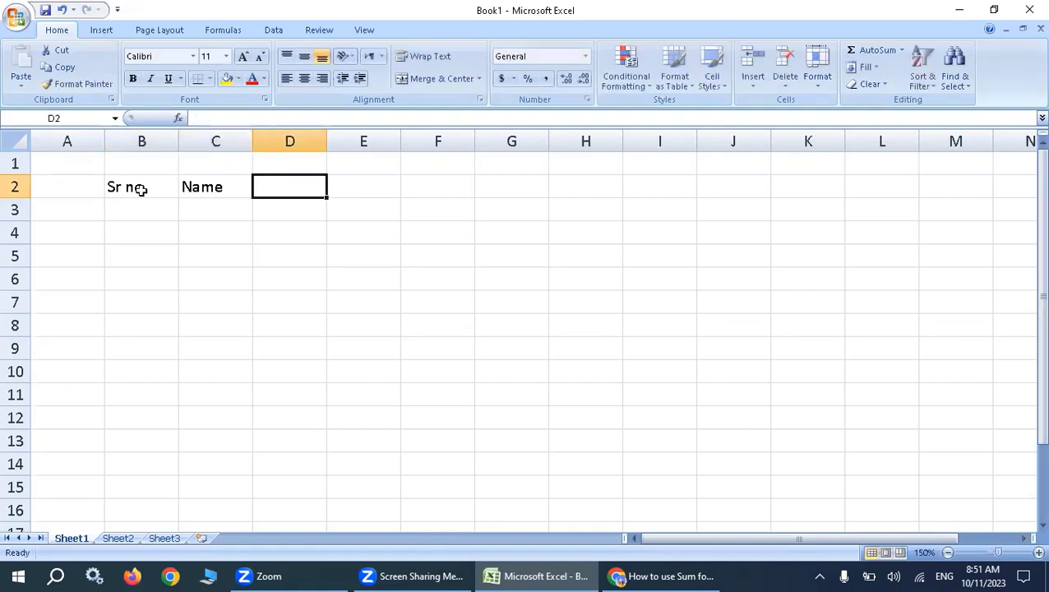
Enter the subject headings physic in D2 and Math in E2.
type("phys")
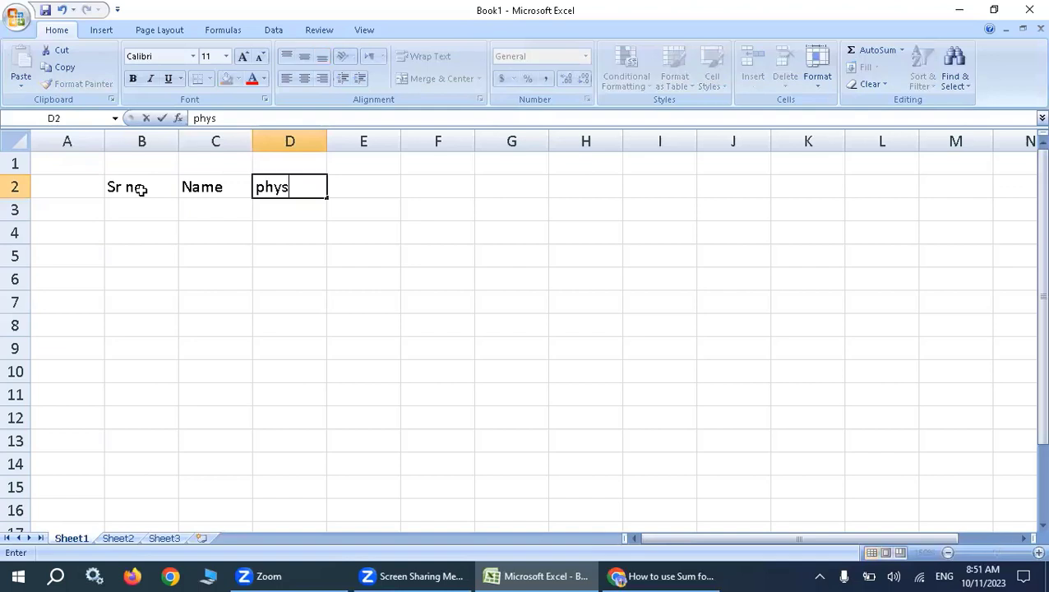
type("ic")
key("Tab")
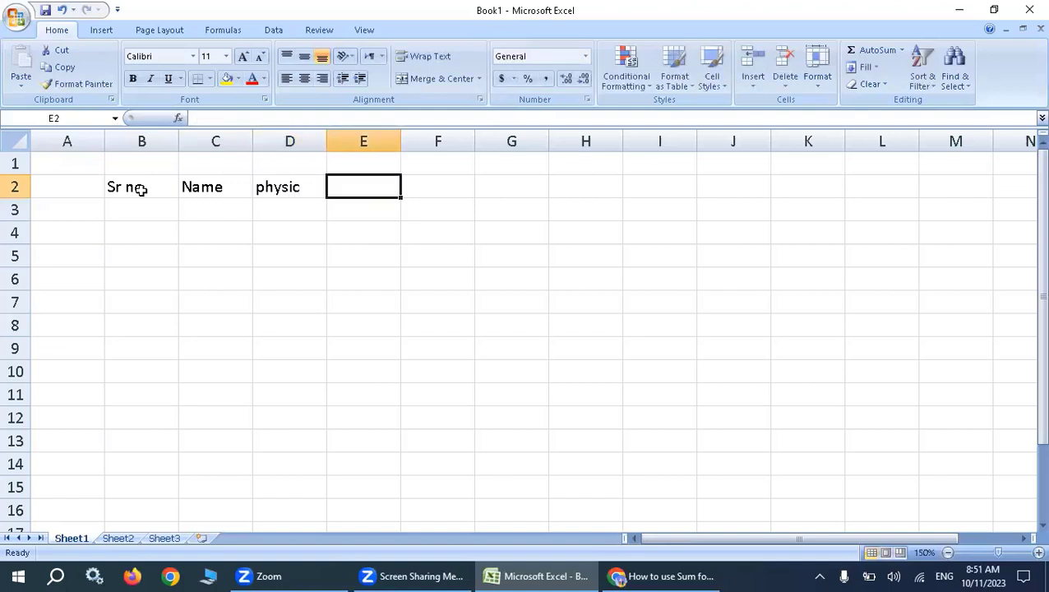
type("ch")
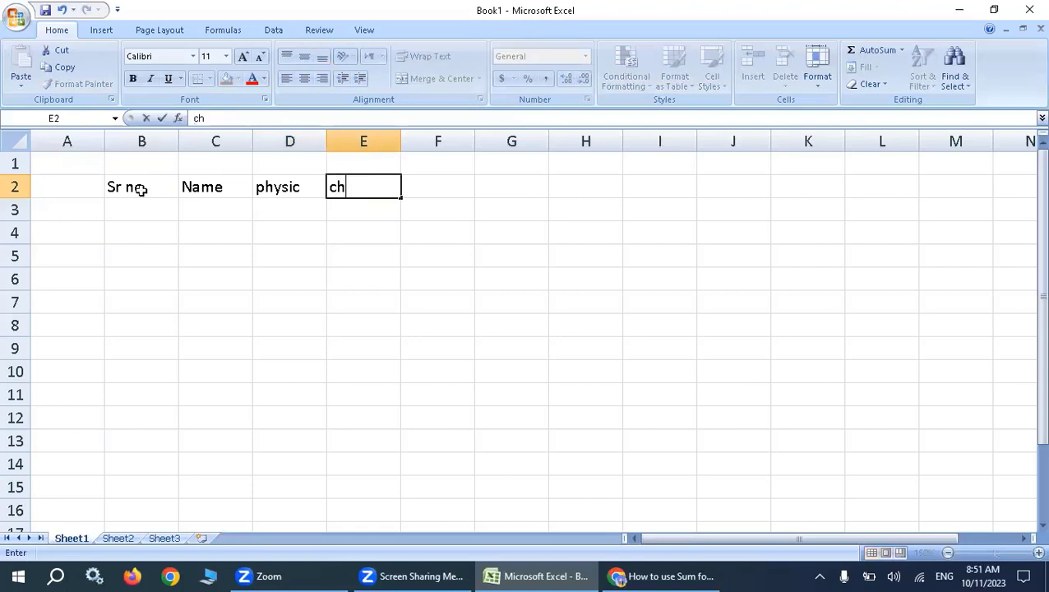
key("BackSpace")
key("BackSpace")
type("Math")
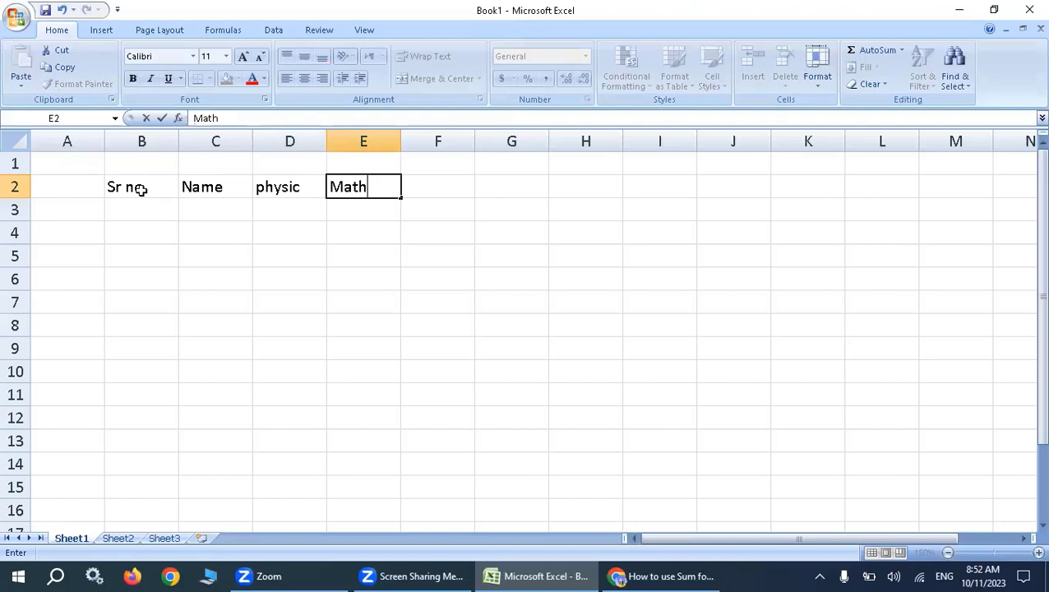
key("Return")
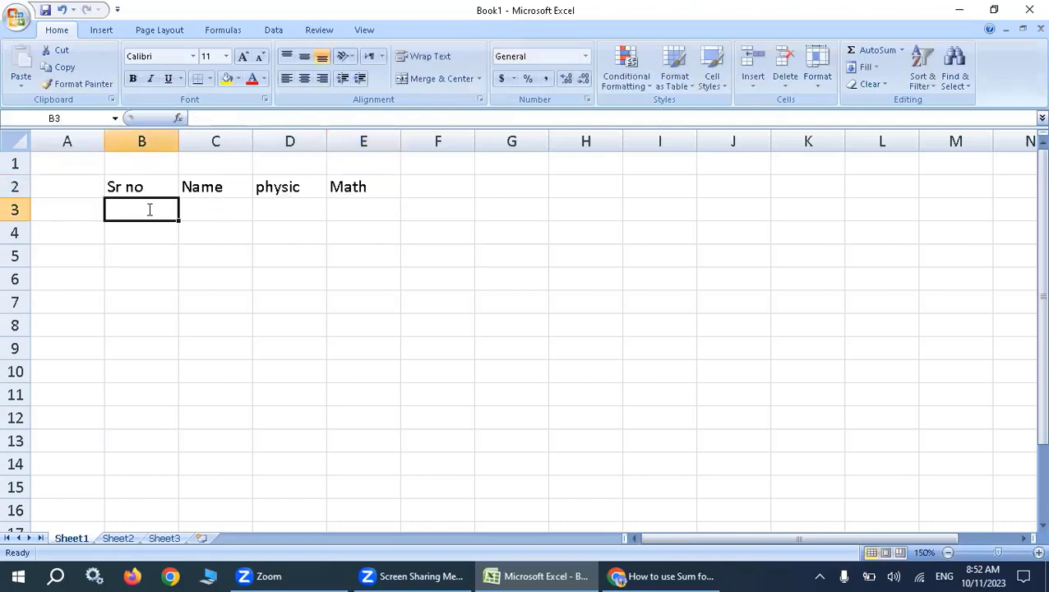
Number the rows under Sr no from 1 to 5 in B3:B7 as a filled series.
type("1")
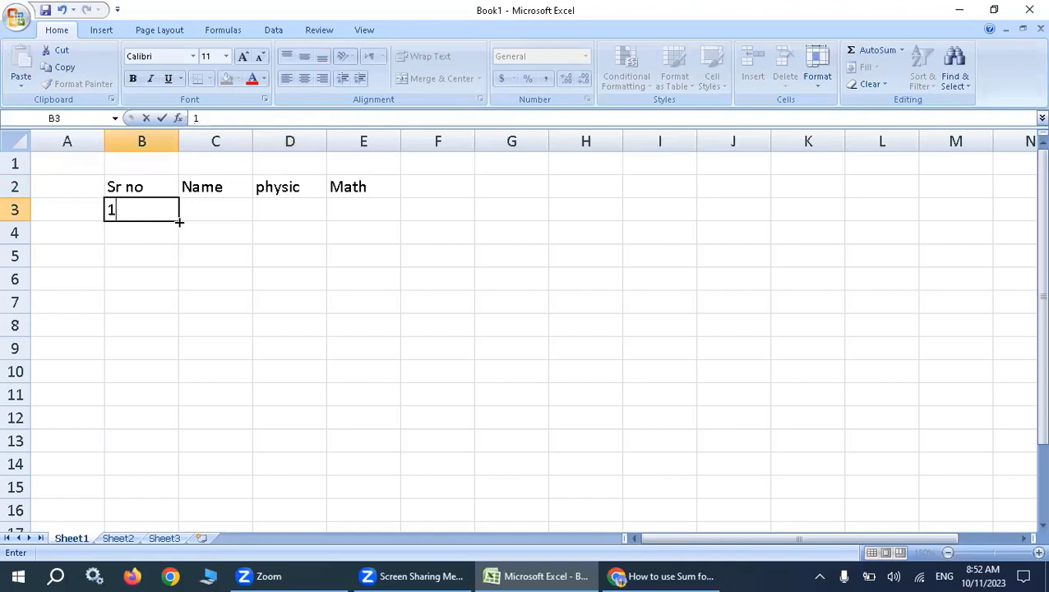
left_click_drag(179, 219, 184, 308)
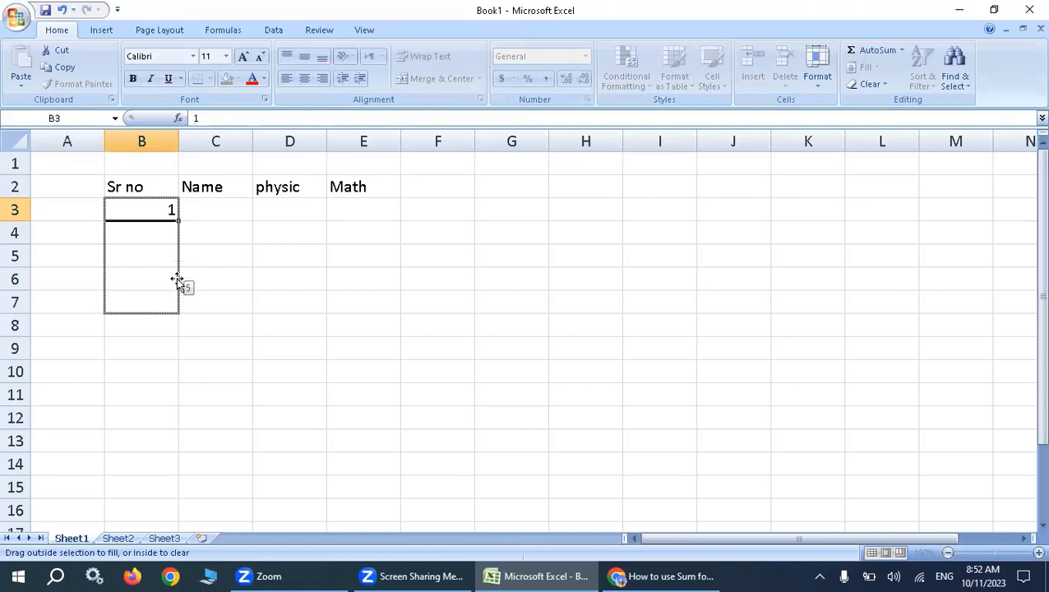
left_click(151, 203)
left_click(149, 192)
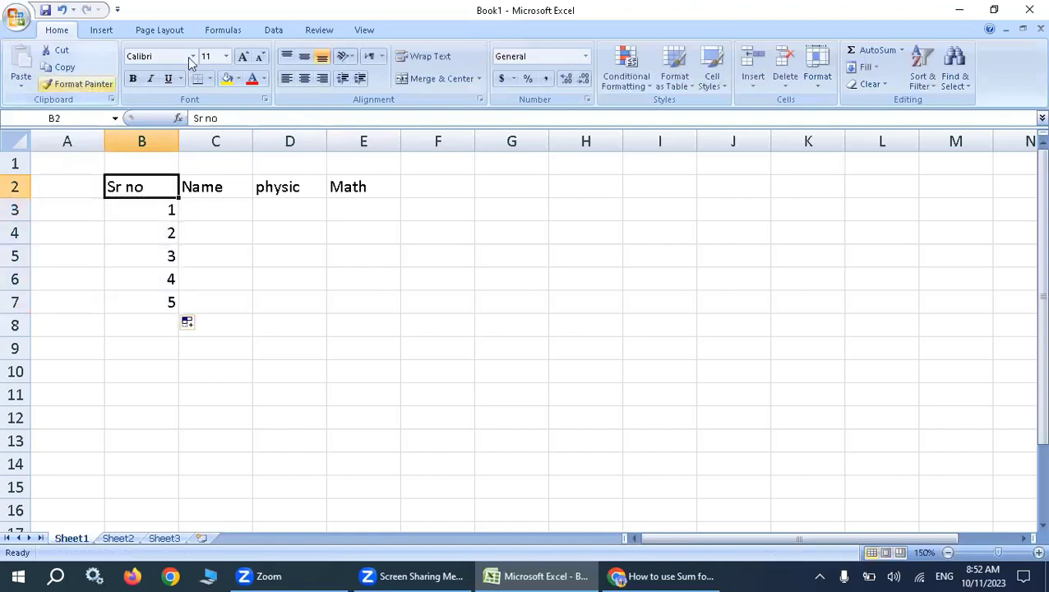
Enter the five students' first names under Name in C3:C7.
left_click(213, 209)
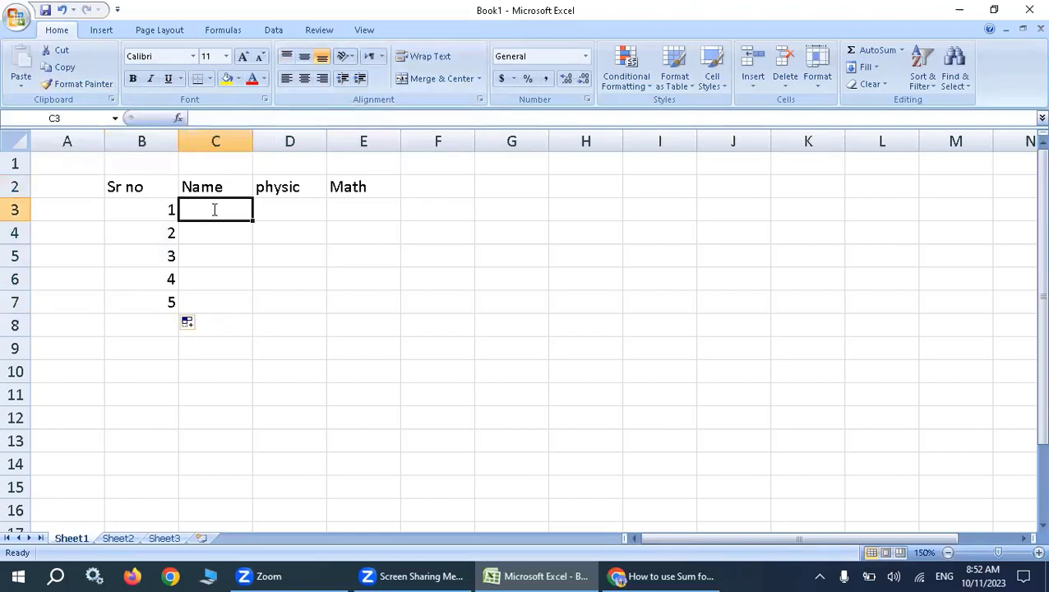
type("Ali")
key("Return")
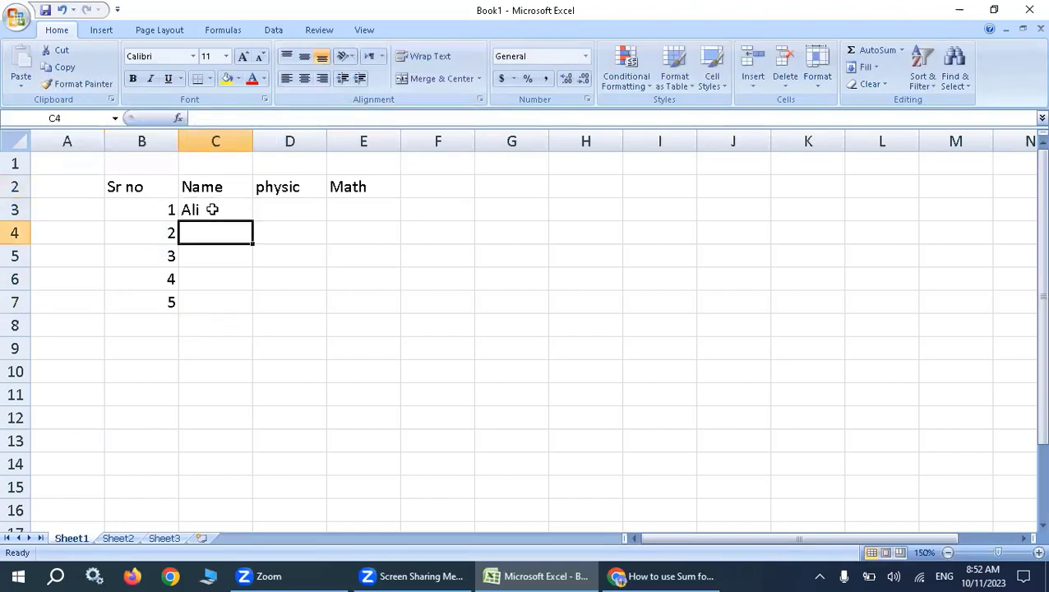
type("usma")
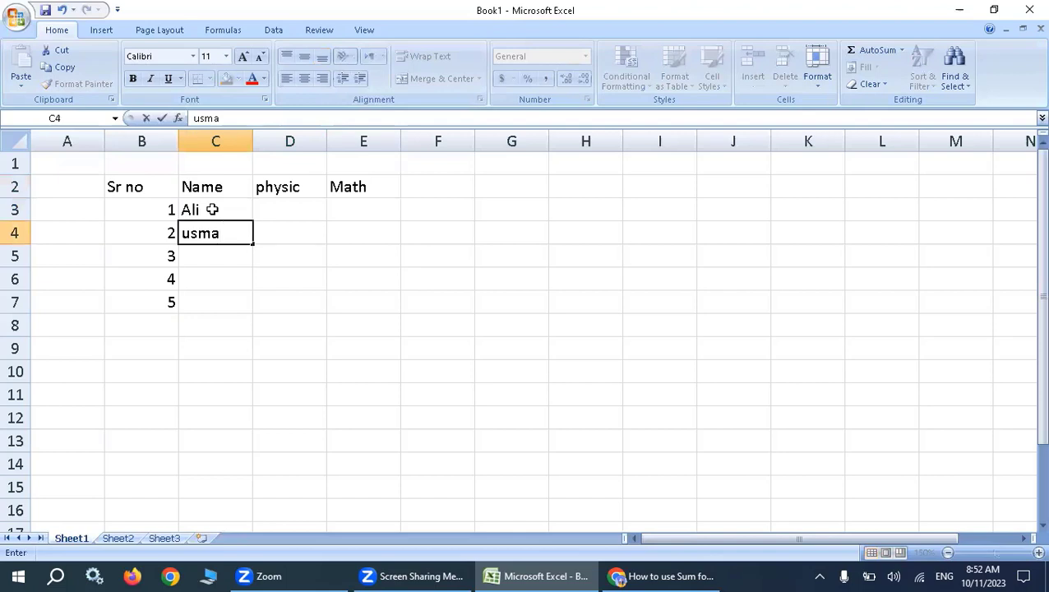
key("Return")
type("umer")
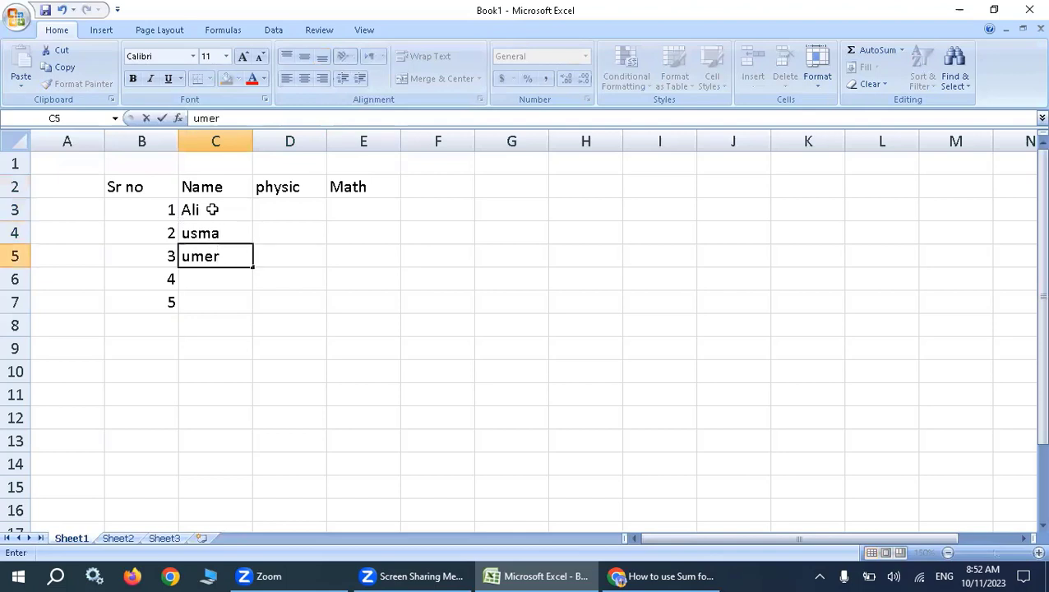
key("Return")
type("tal")
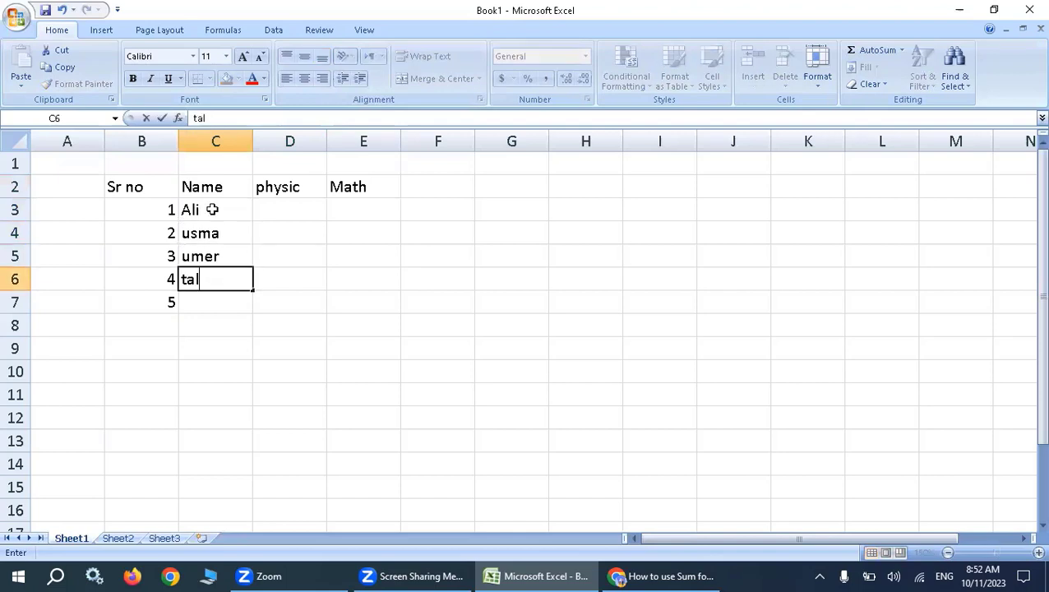
type("lha")
key("Return")
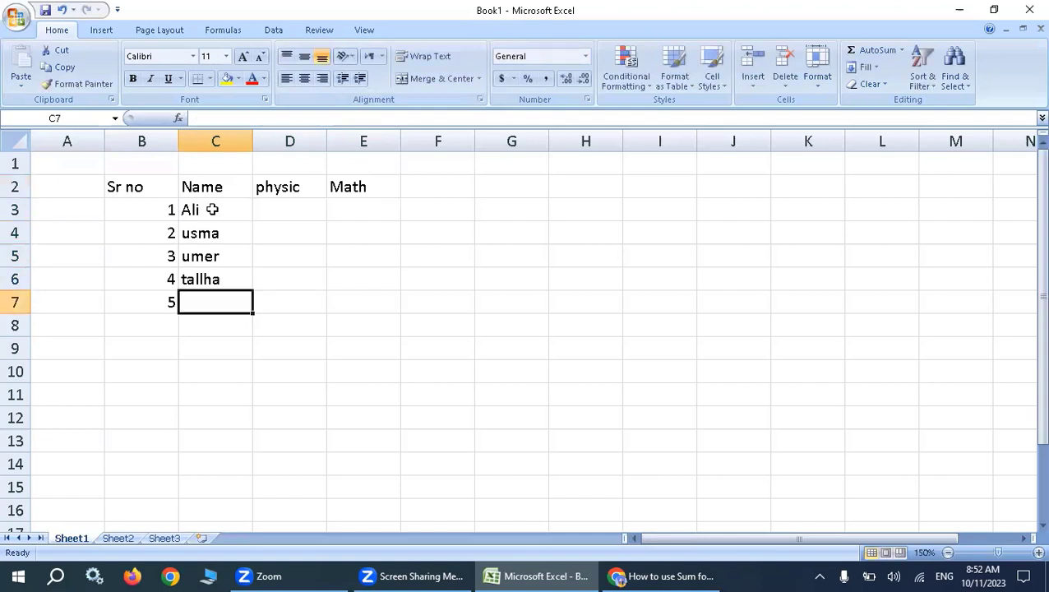
type("zubair")
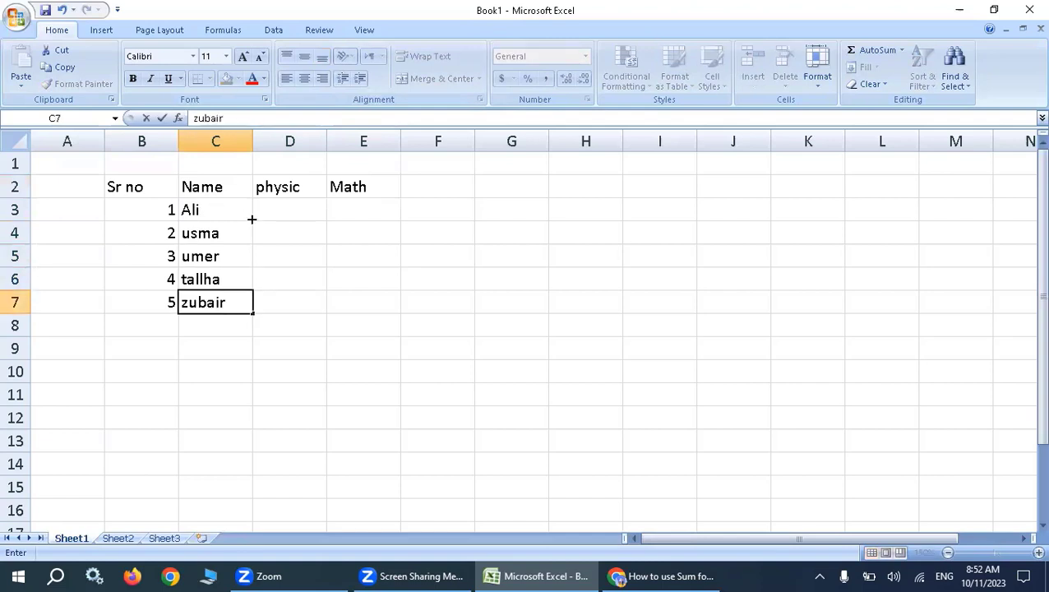
left_click(196, 211)
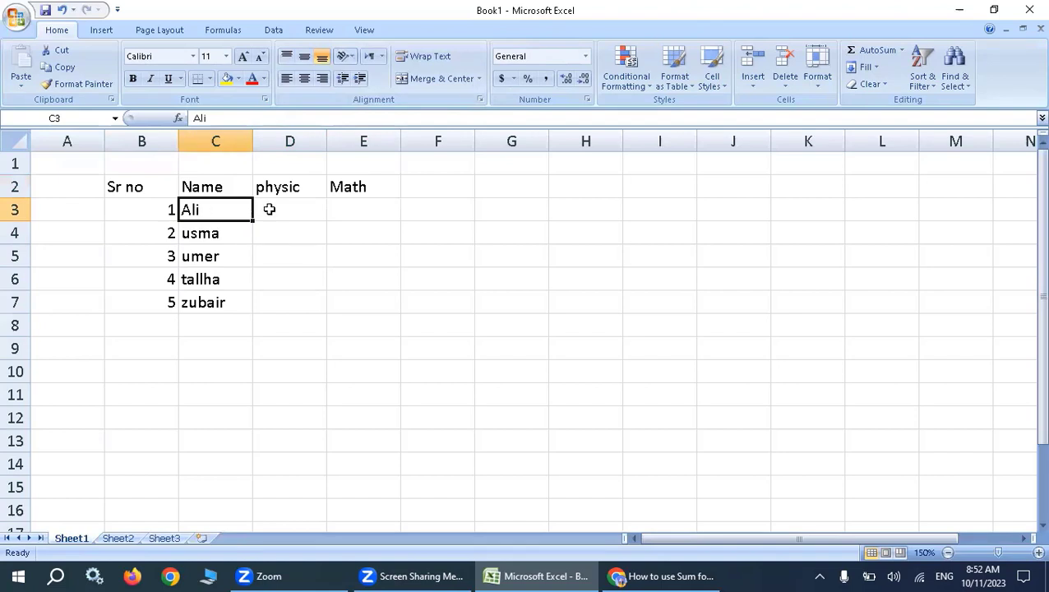
Enter the first student's marks, 40 for physic in D3 and 38 for Math in E3.
left_click(1038, 553)
left_click(1037, 554)
left_click(1038, 553)
left_click(1038, 553)
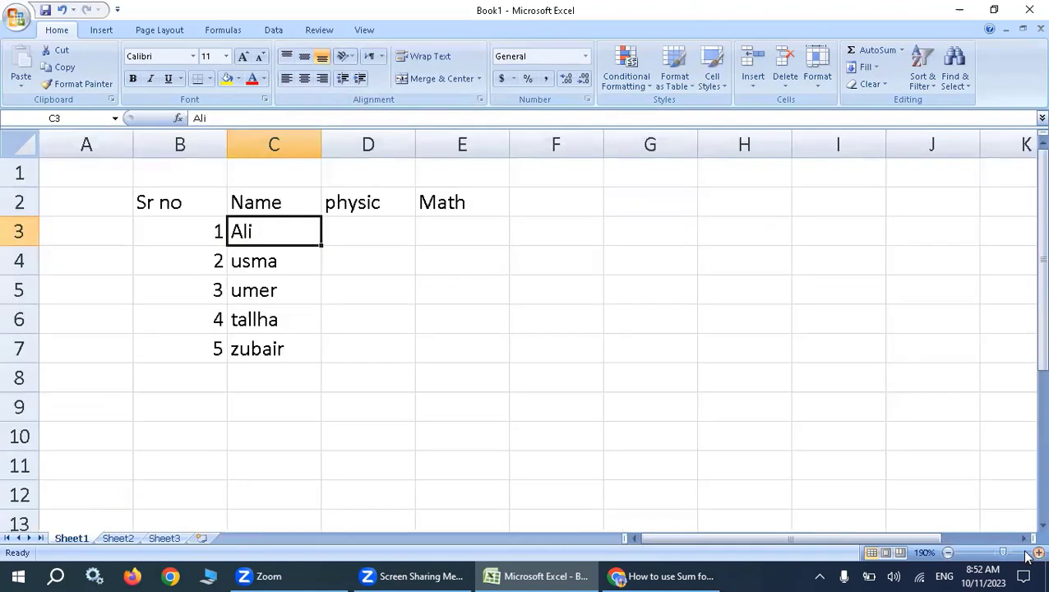
left_click(1038, 553)
left_click(1038, 554)
left_click(1038, 553)
left_click(227, 213)
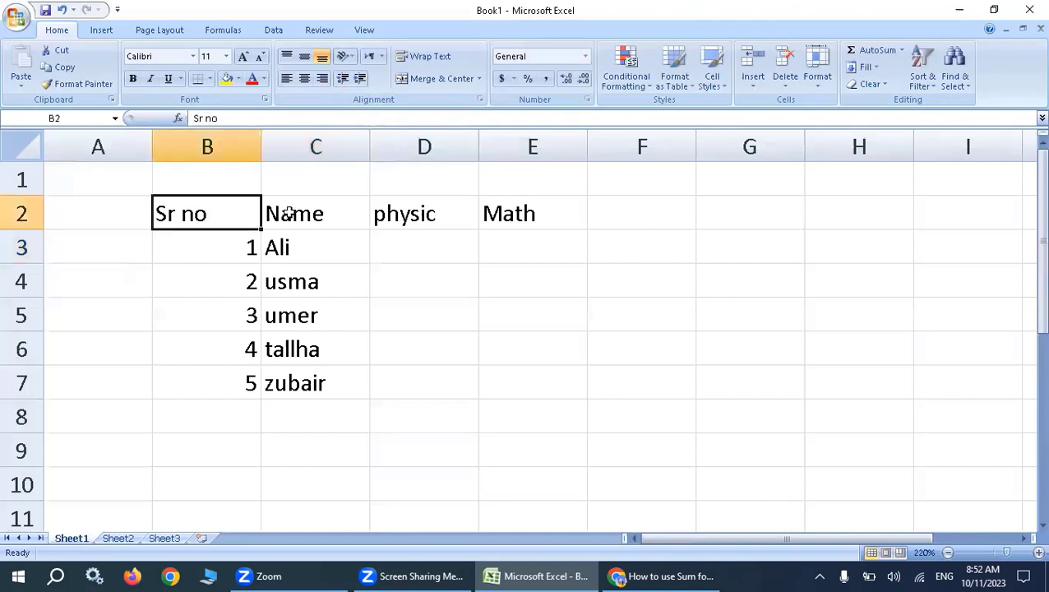
left_click(289, 213)
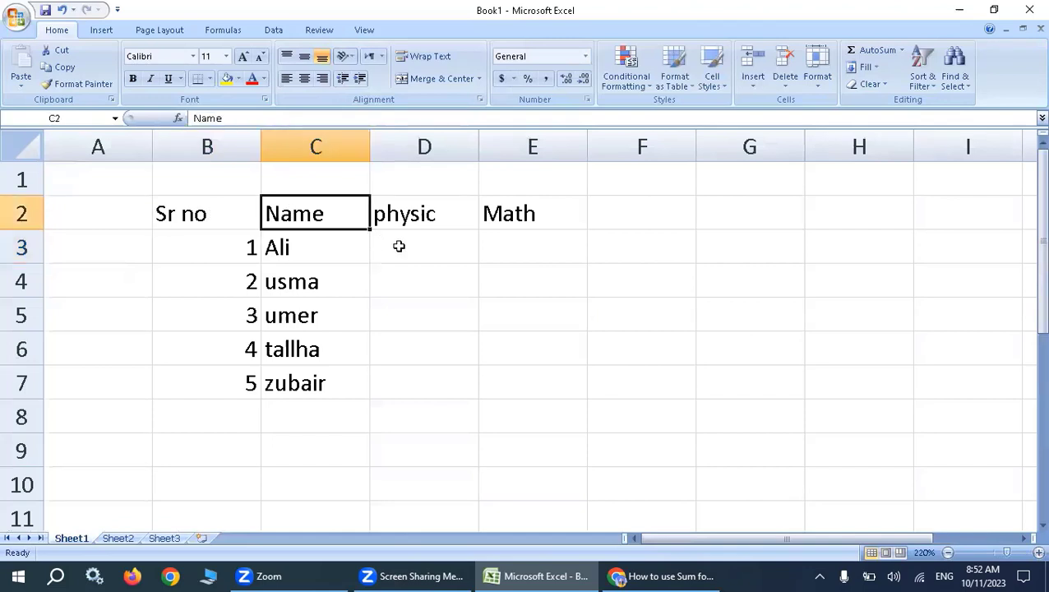
left_click(388, 244)
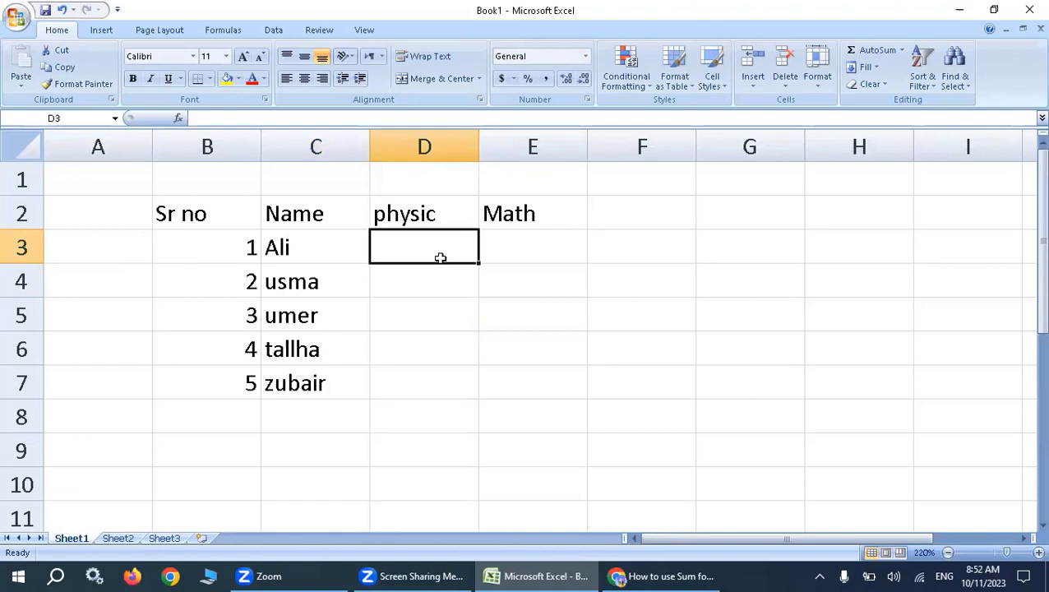
type("40")
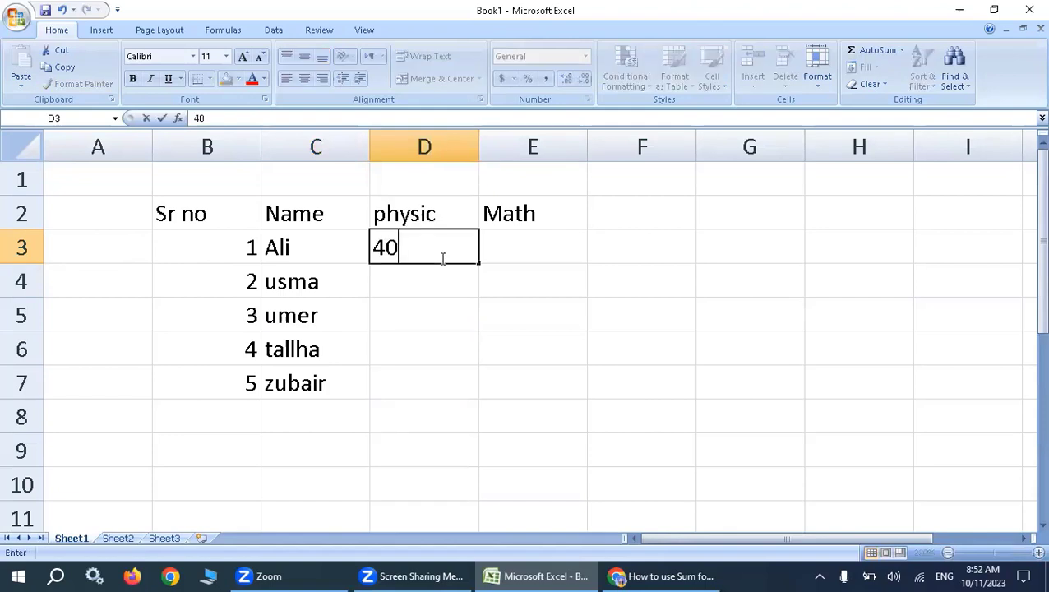
key("Tab")
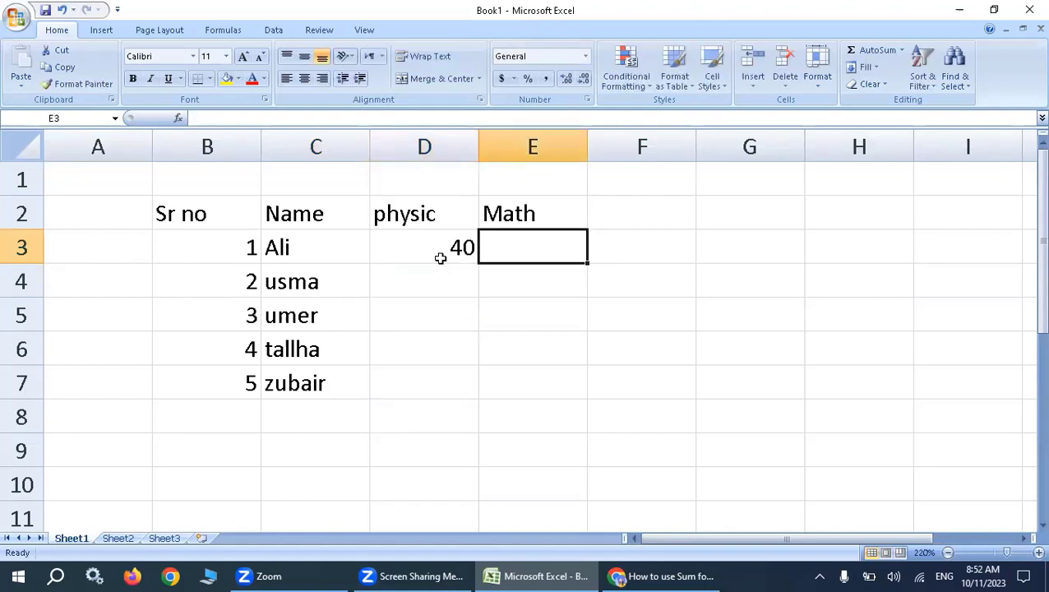
type("38")
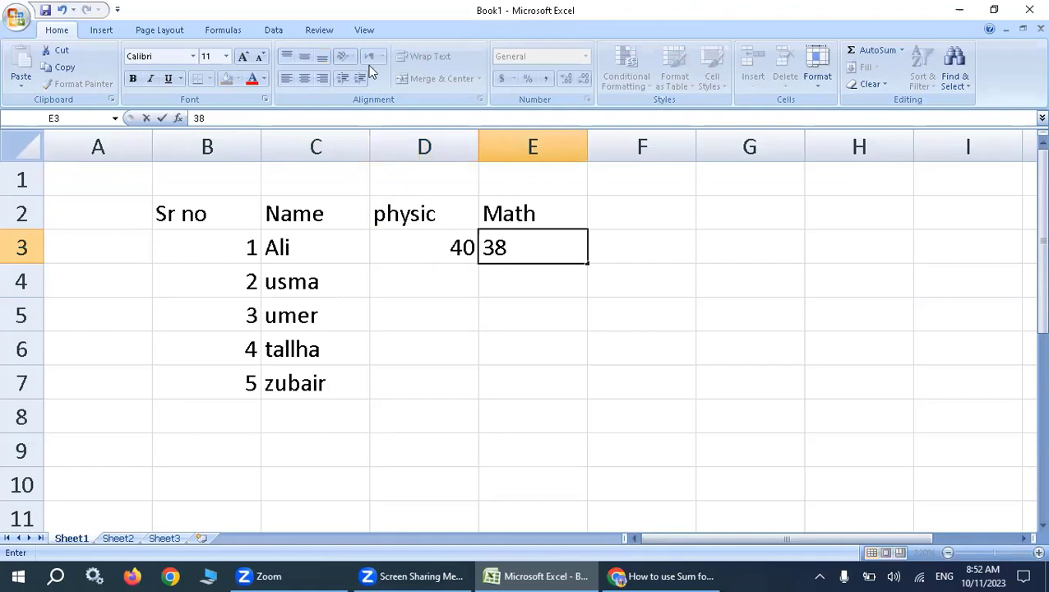
Add the column heading Total in F2, beside Math.
left_click(641, 217)
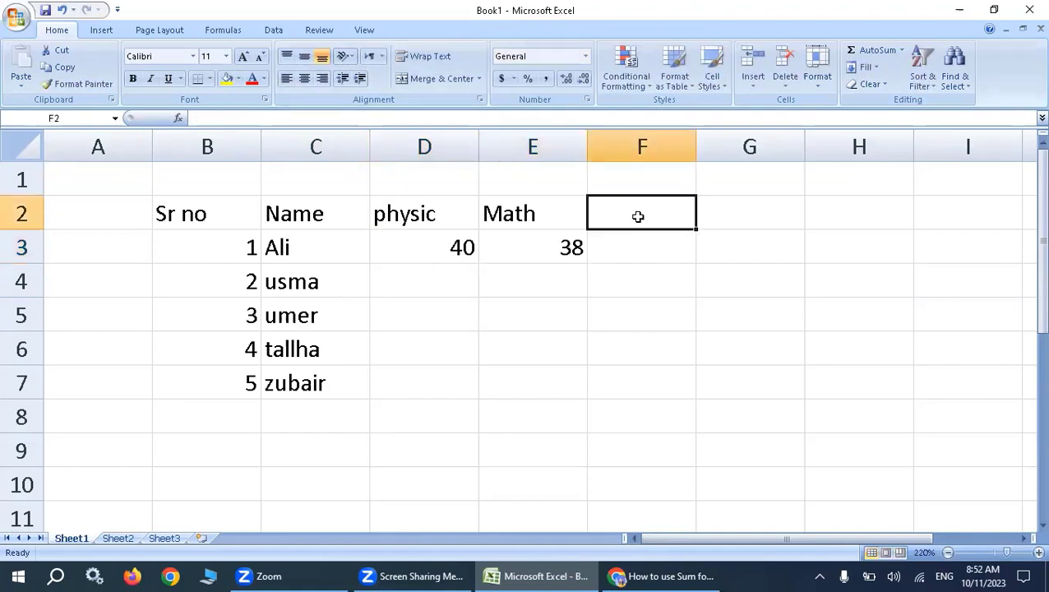
type("Tot")
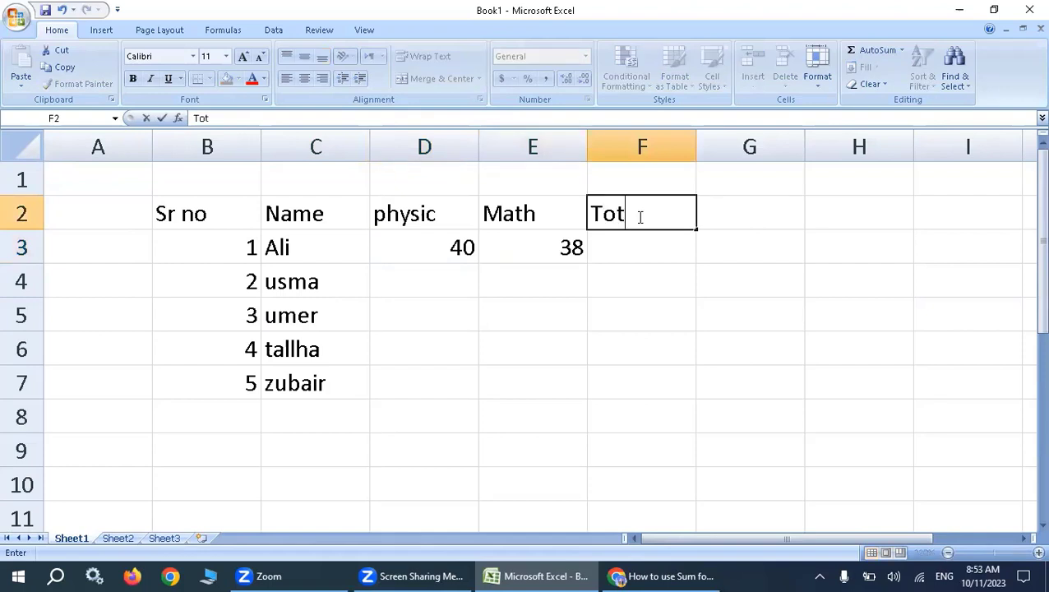
type("al")
left_click(642, 241)
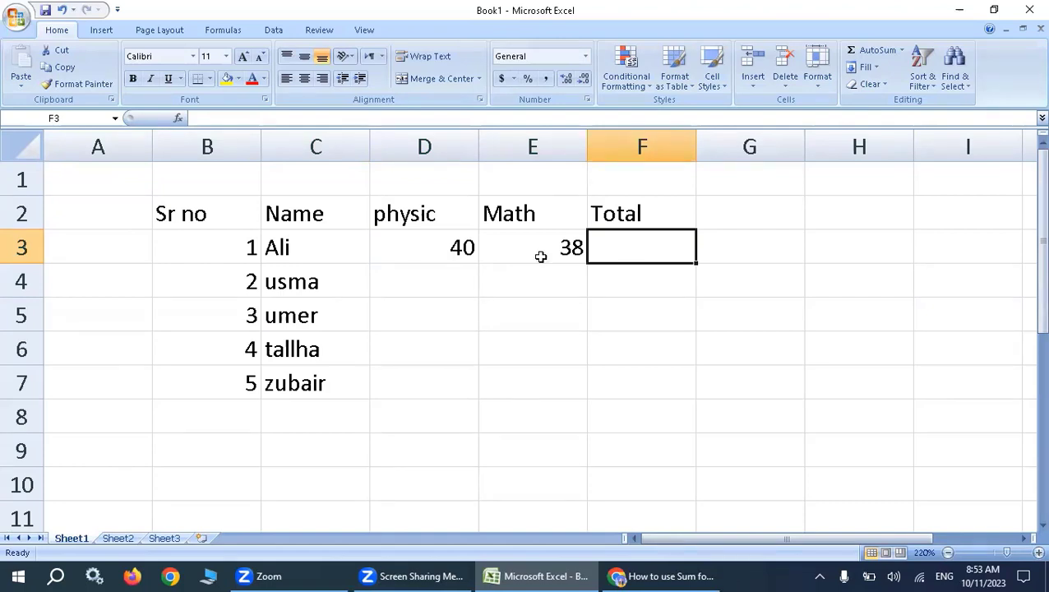
Enter the second student's marks, 43 for physic in D4 and 33 for Math in E4.
left_click(453, 276)
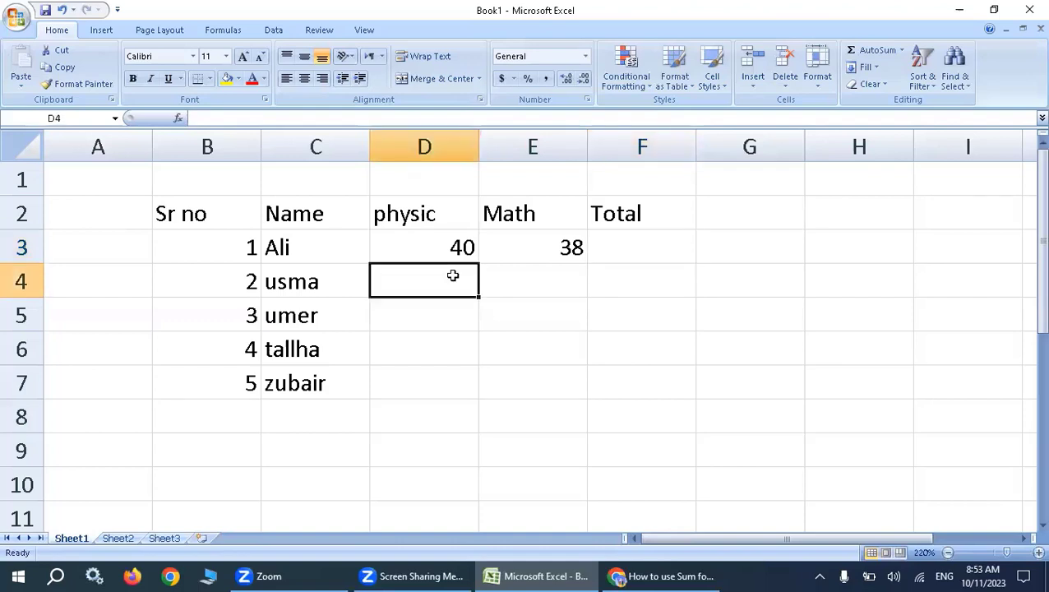
type("43")
key("Tab")
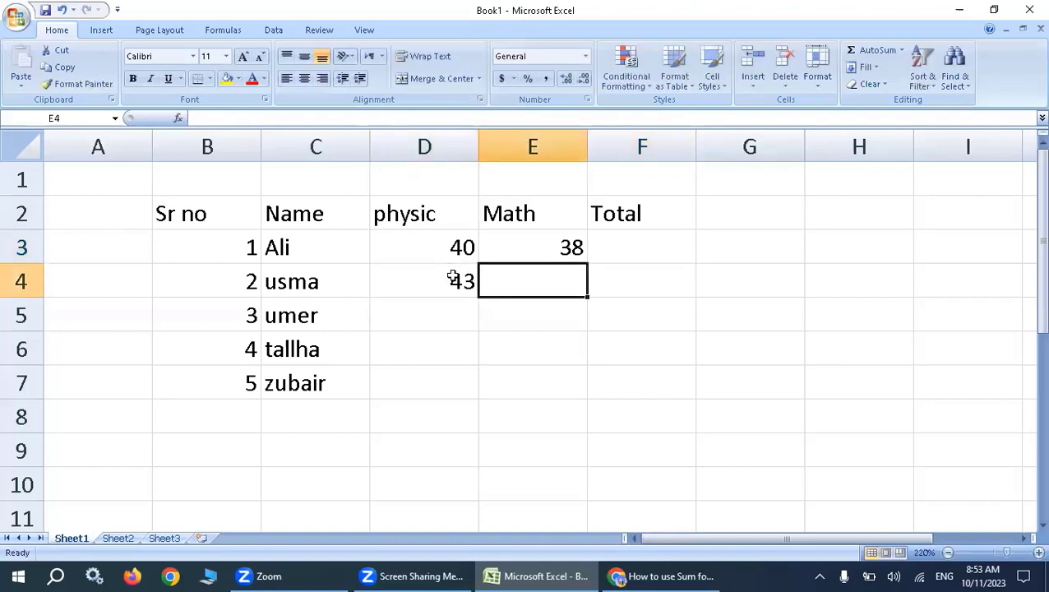
type("33")
key("Return")
Enter the third student's marks, 33 for Math in E5 and 23 for physic in D5, and select the first student's Total cell F3.
type("33")
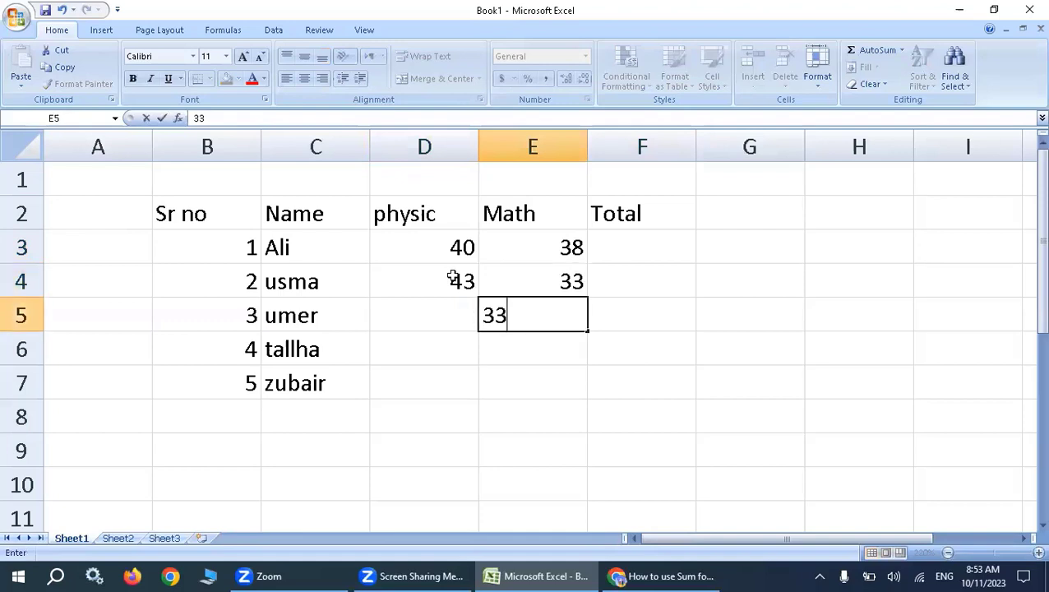
key("Left")
type("23")
key("Return")
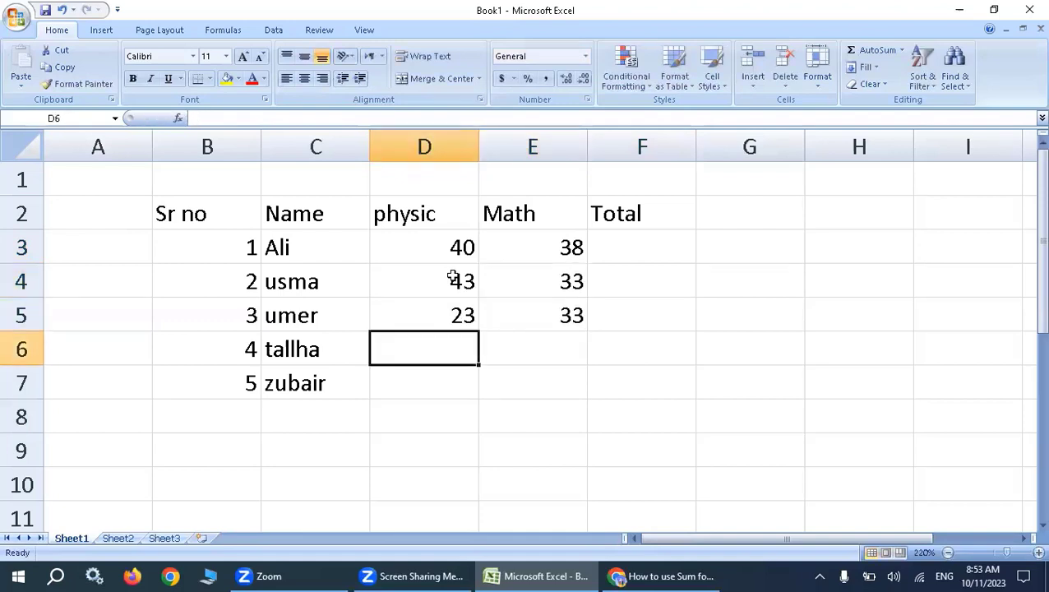
left_click(608, 248)
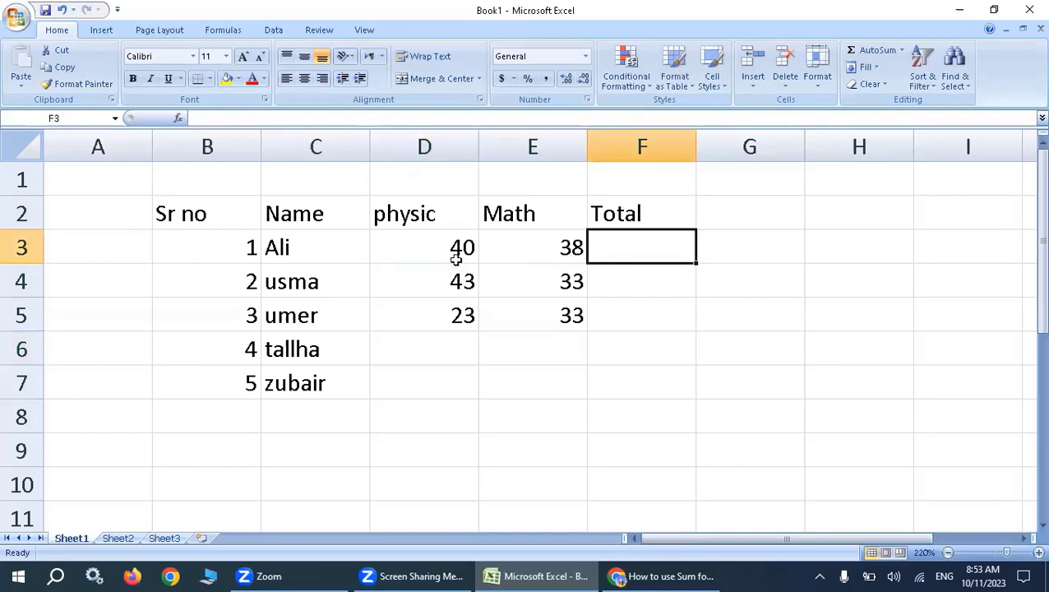
Calculate the first student's total in F3 with the formula =SUM(D3,E3).
left_click(560, 246)
left_click(592, 254)
type("=")
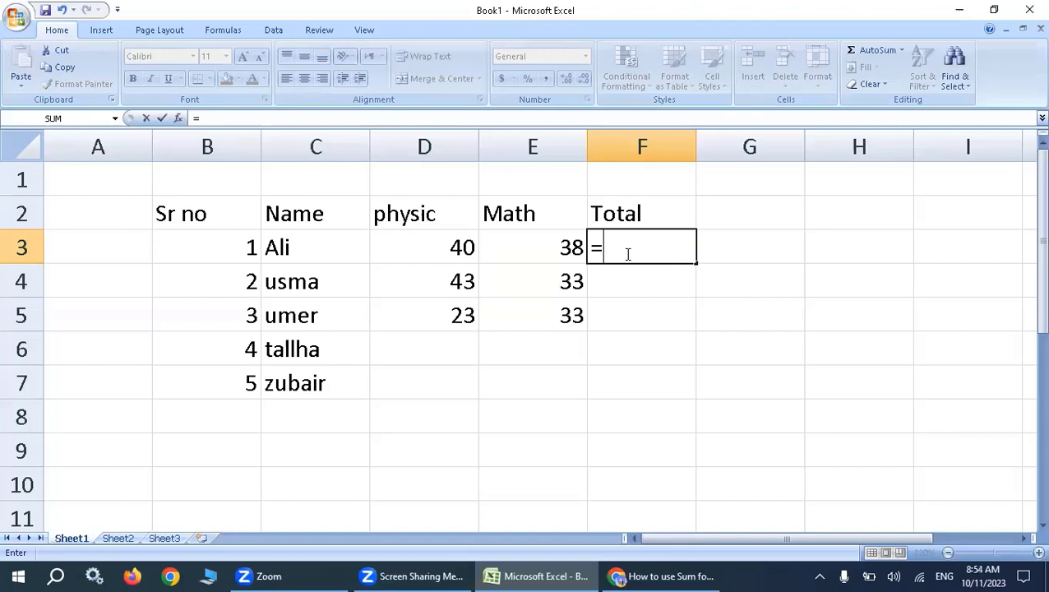
type("sum")
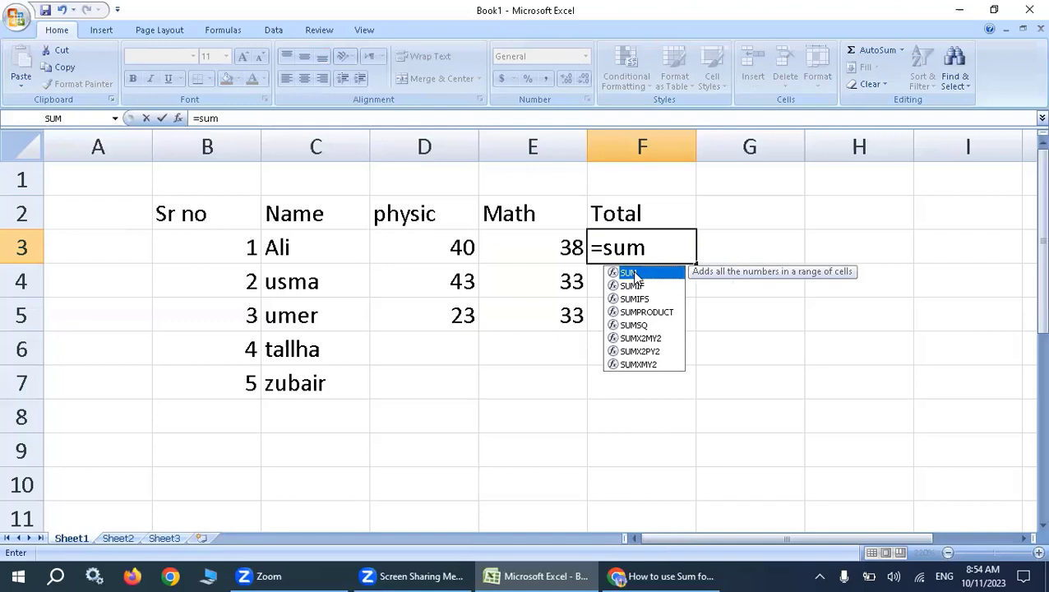
double_click(632, 274)
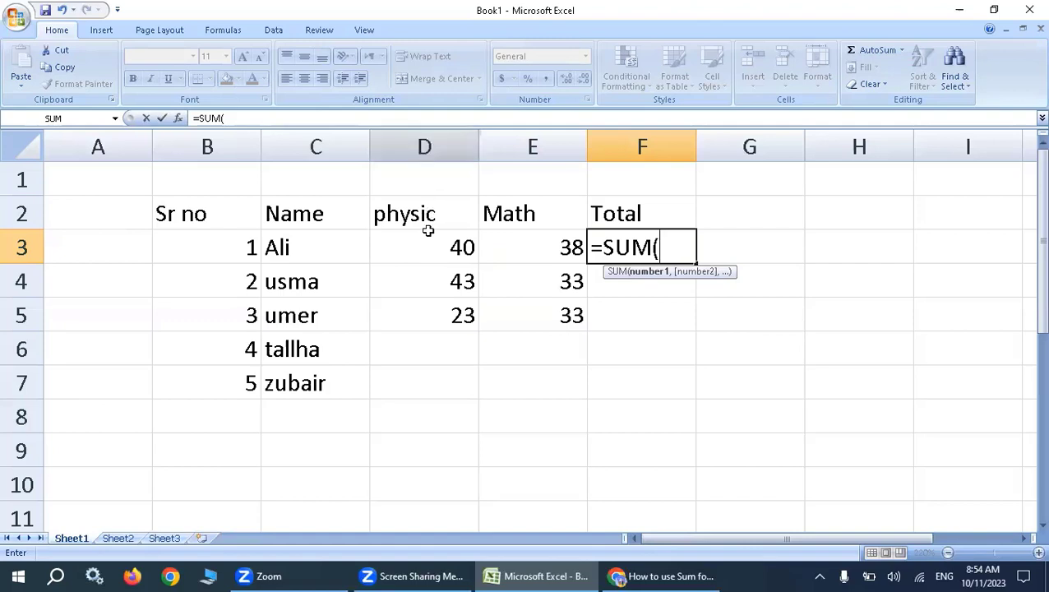
left_click(424, 145)
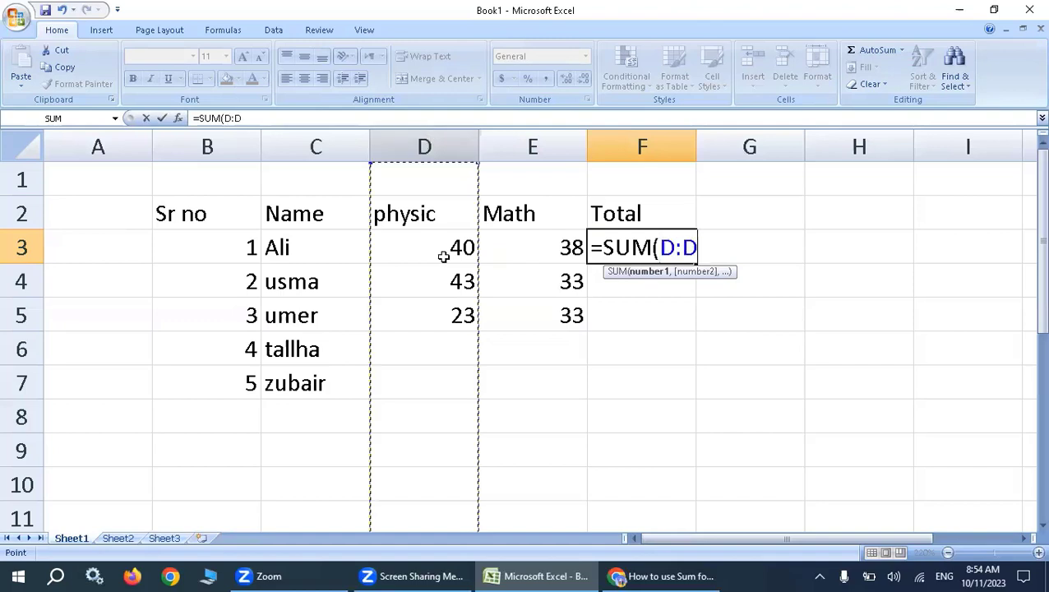
left_click(23, 248)
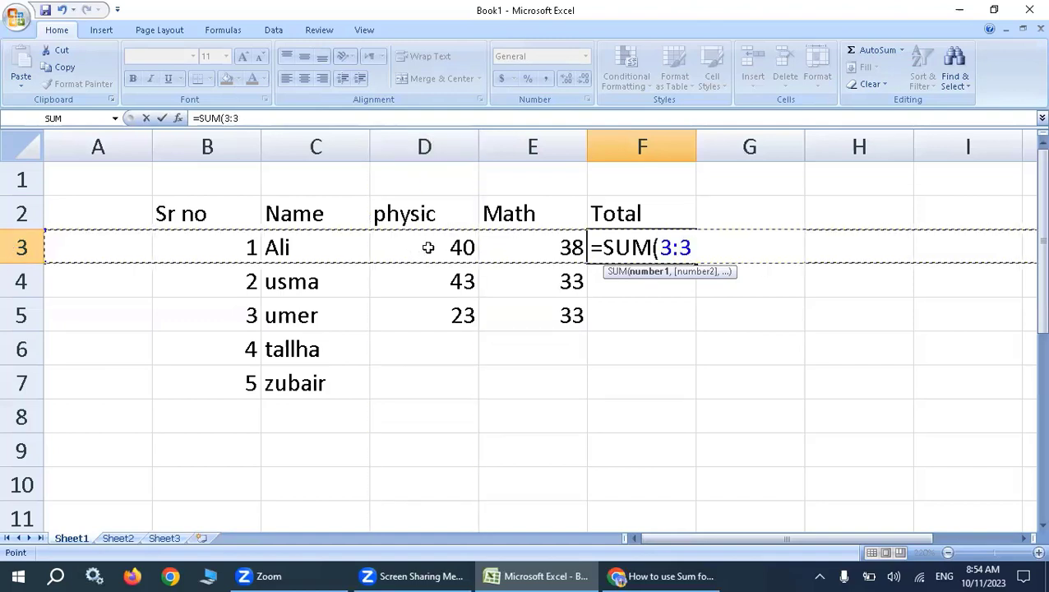
left_click(428, 248)
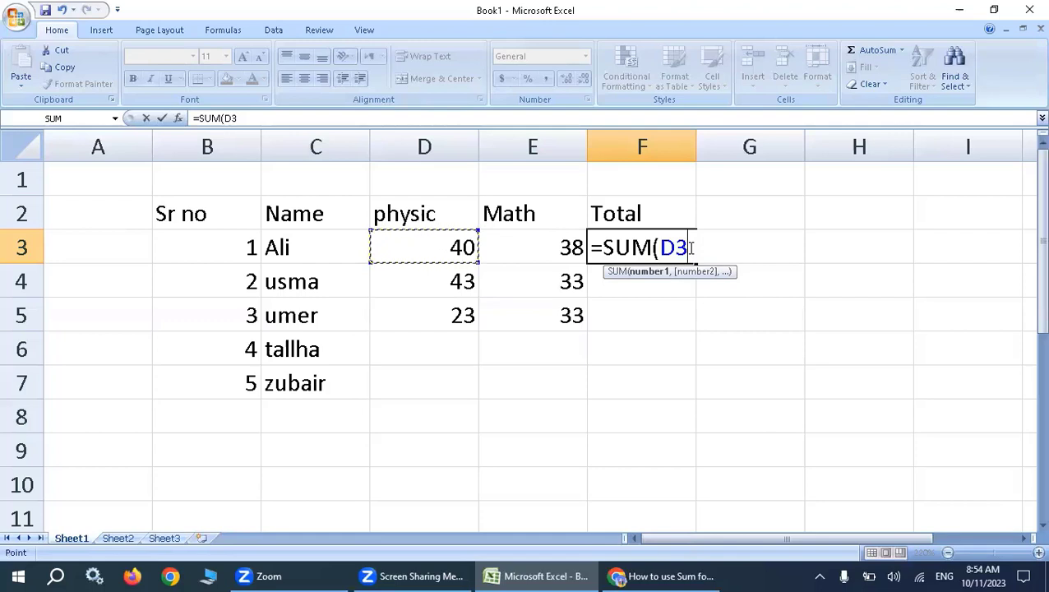
type(",")
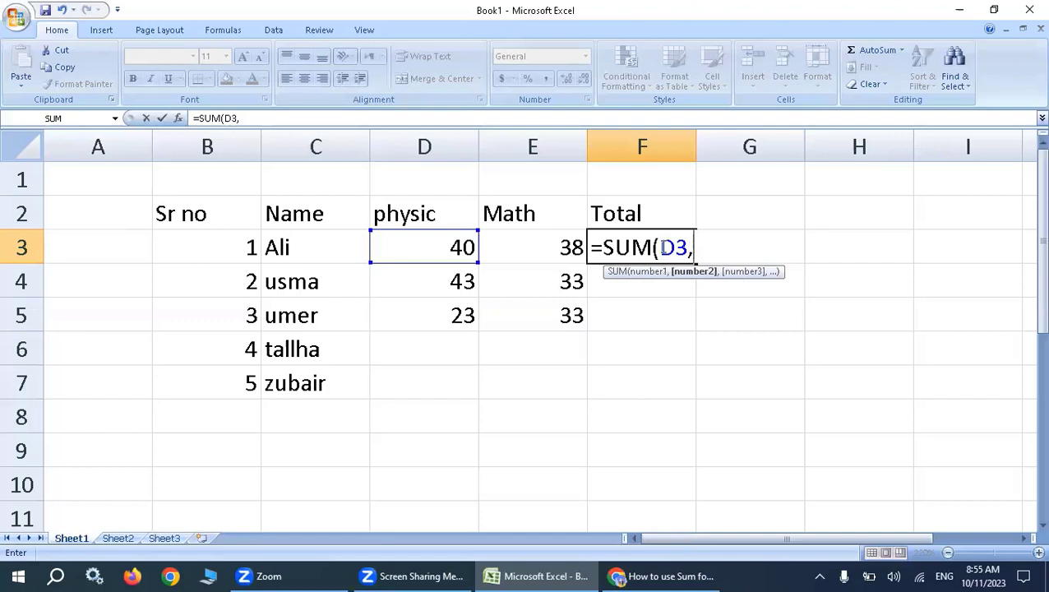
left_click(560, 250)
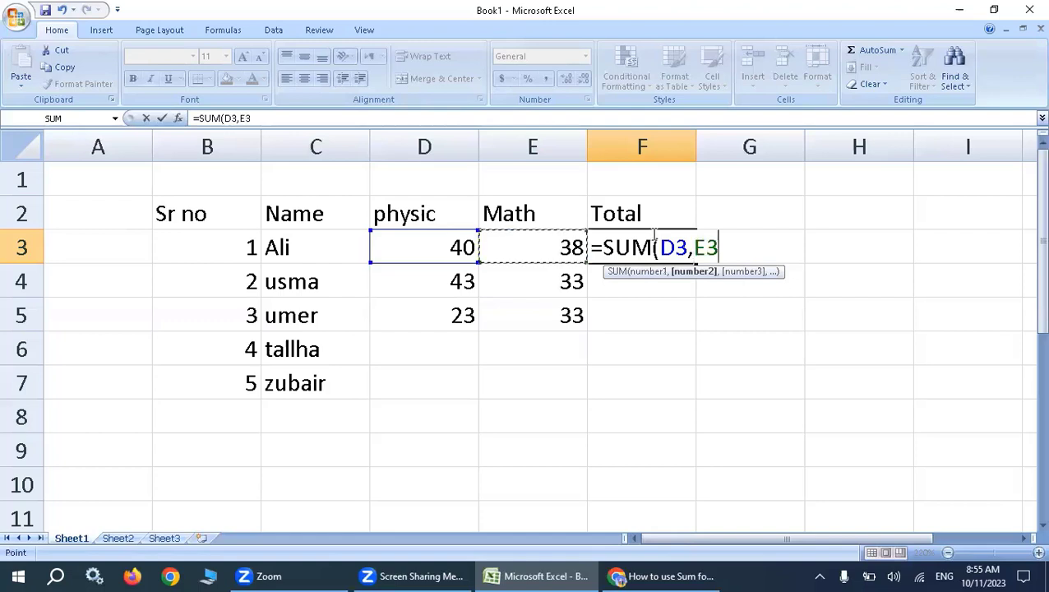
type(")")
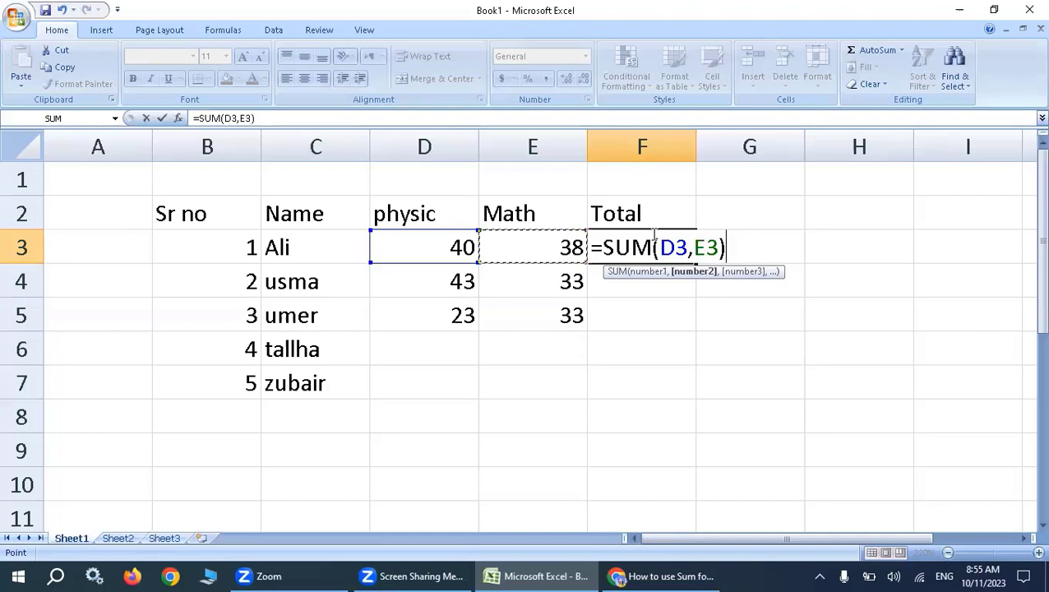
left_click(698, 150)
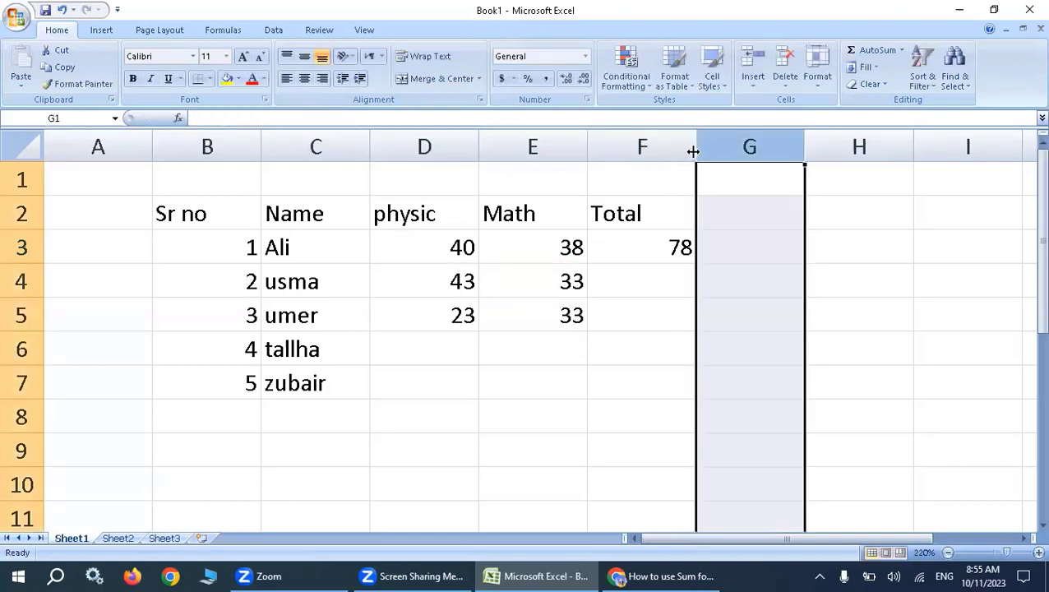
Widen column F slightly and fill the total formula from F3 down to F7.
left_click_drag(699, 151, 735, 156)
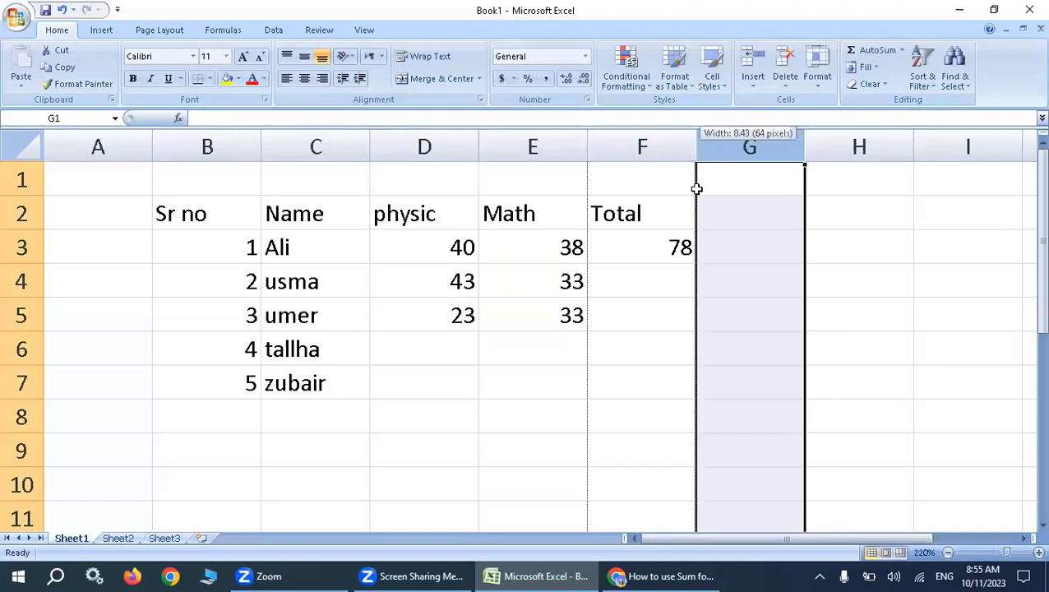
left_click(694, 244)
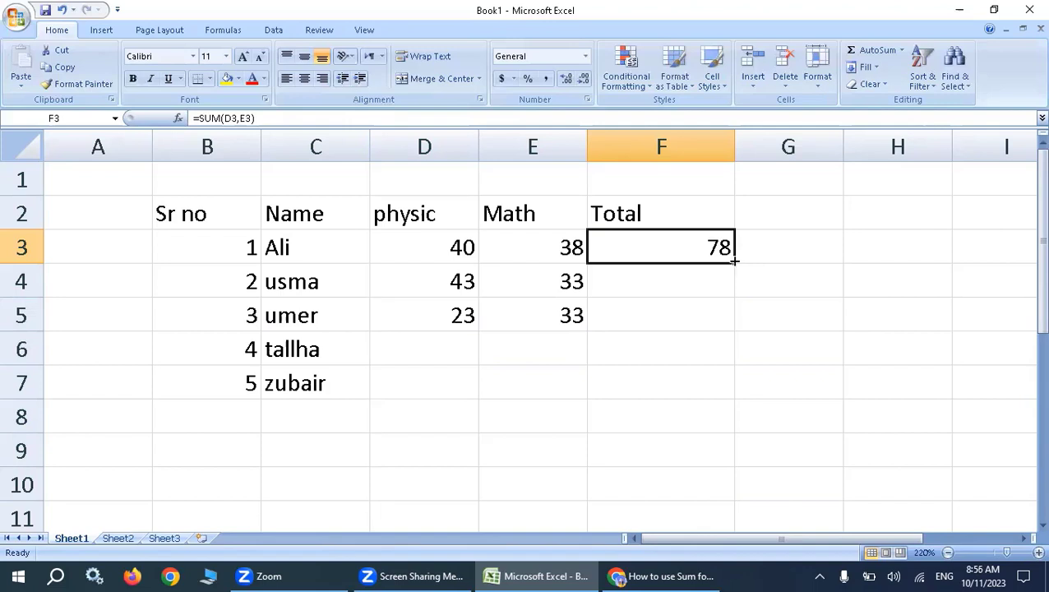
left_click_drag(734, 261, 731, 370)
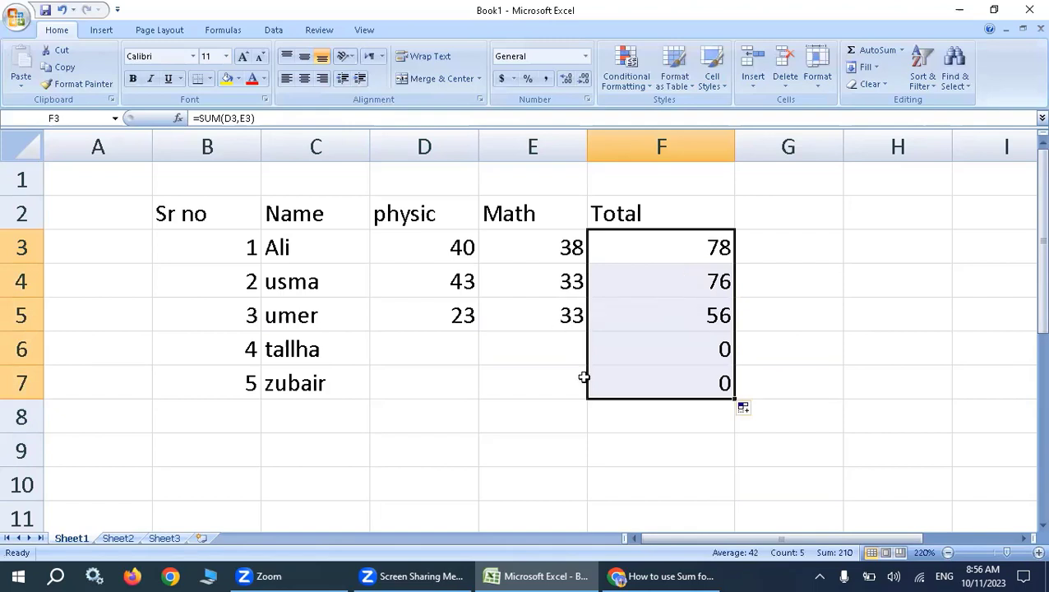
Enter the fourth student's marks, 21 for physic in D6 and 11 for Math in E6.
left_click(469, 349)
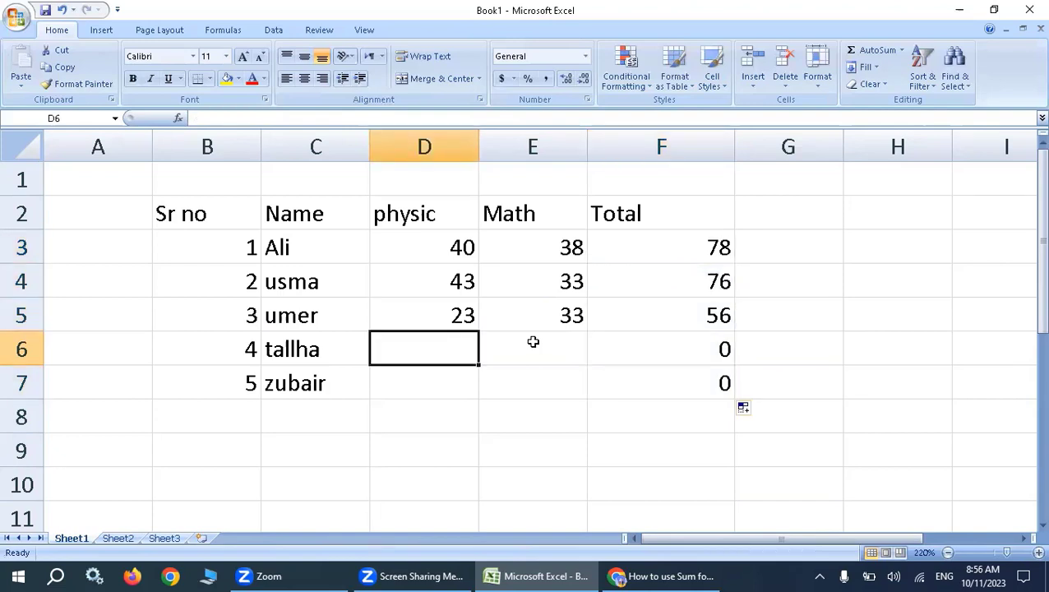
type("21")
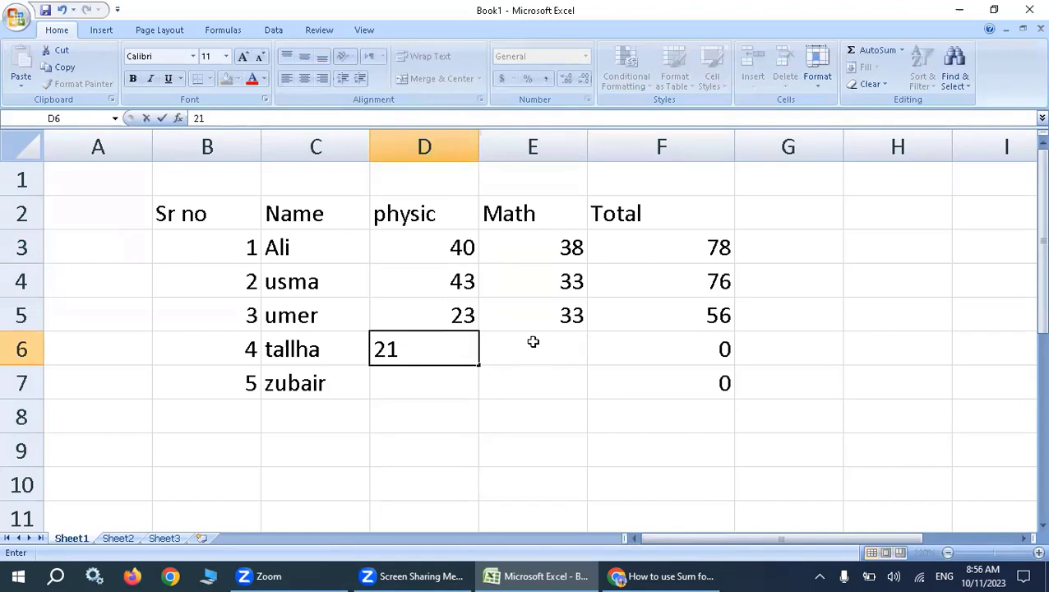
left_click(535, 350)
type("1")
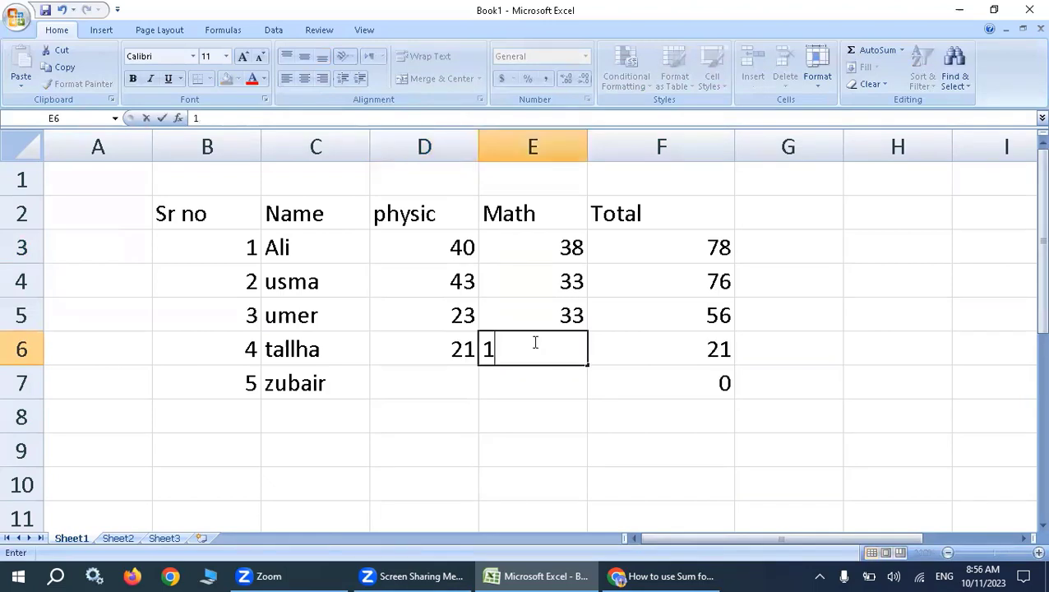
type("12")
key("BackSpace")
key("Return")
Enter the fifth student's marks, 12 for physic in D7 and 12 for Math in E7.
left_click(450, 379)
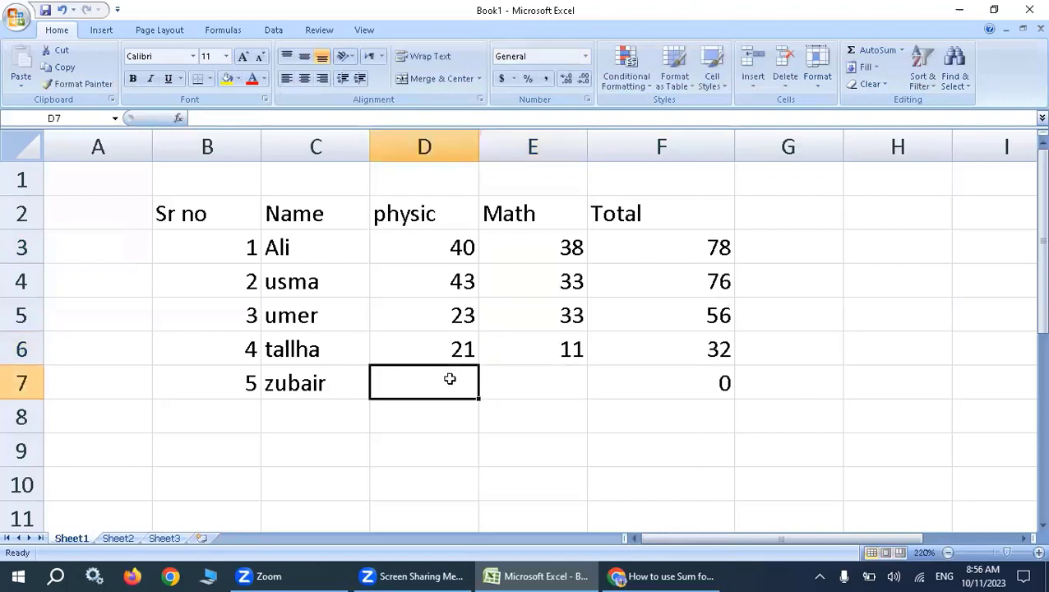
type("12")
key("Tab")
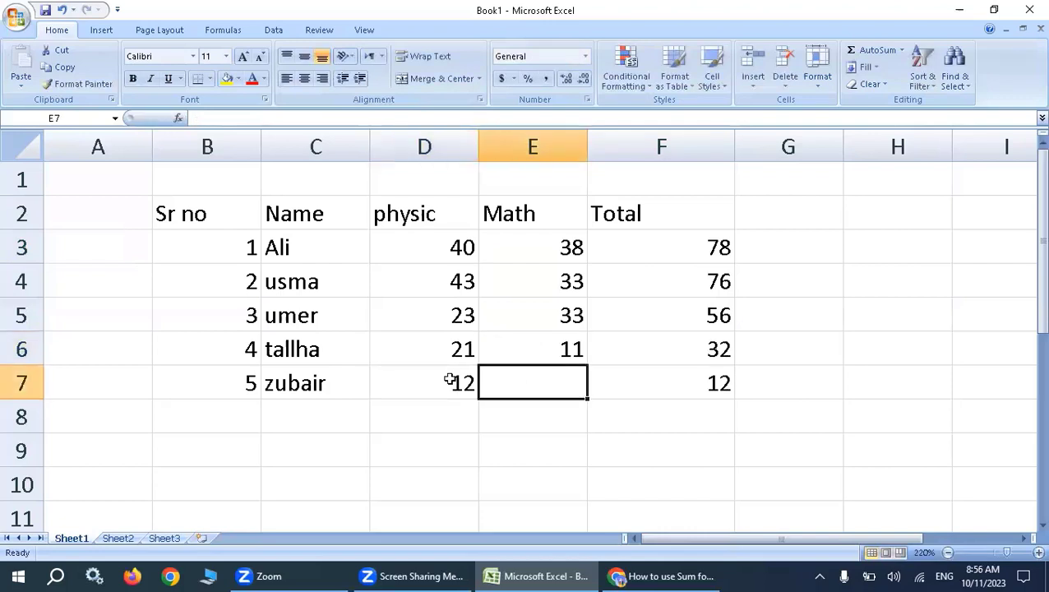
type("12")
key("Return")
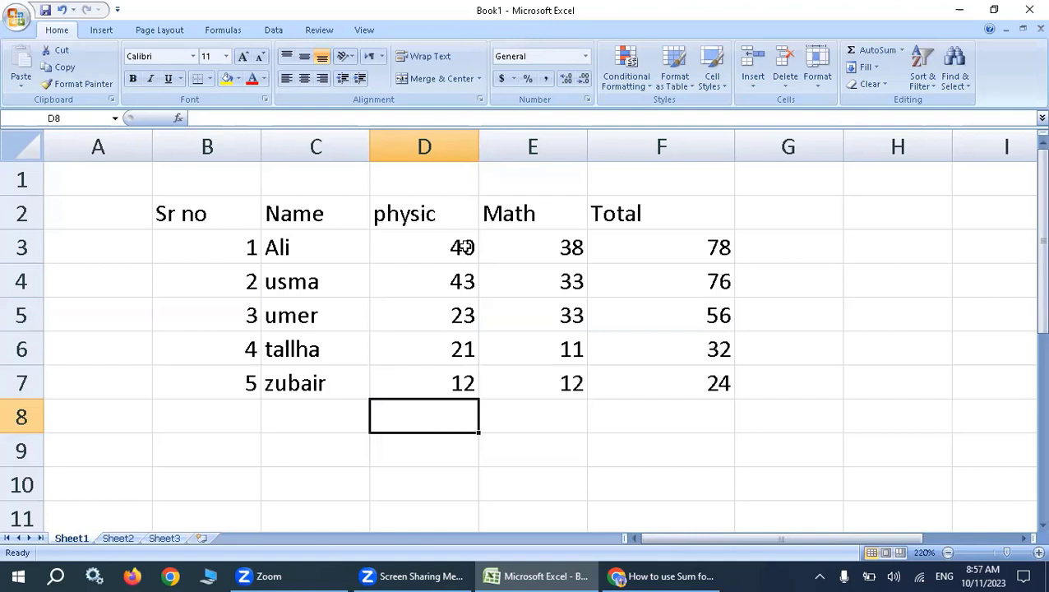
Clear the contents of the whole Total column F.
left_click(712, 245)
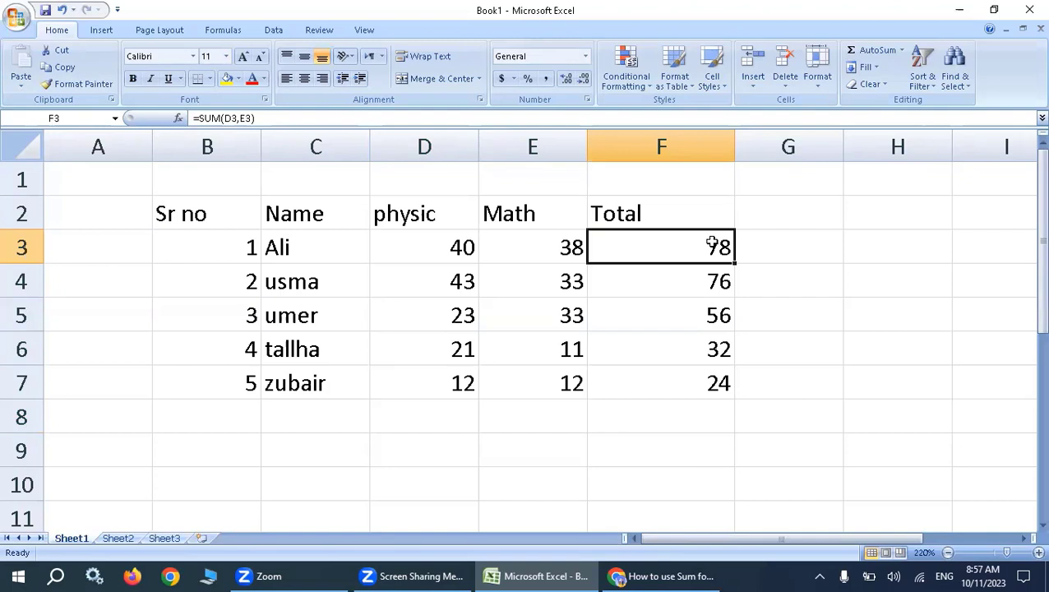
left_click(690, 215)
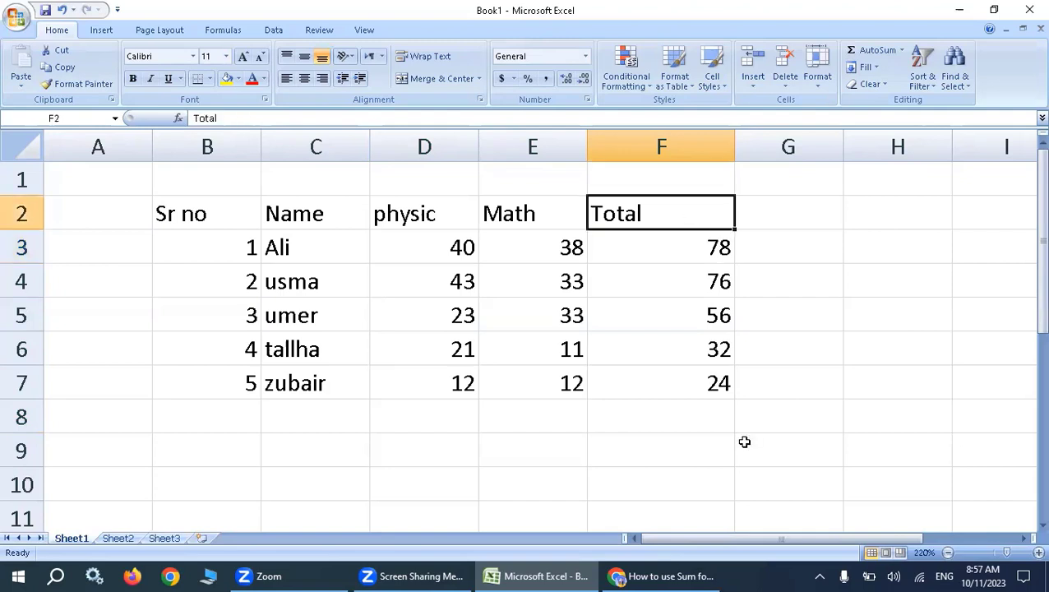
left_click(663, 146)
key("Delete")
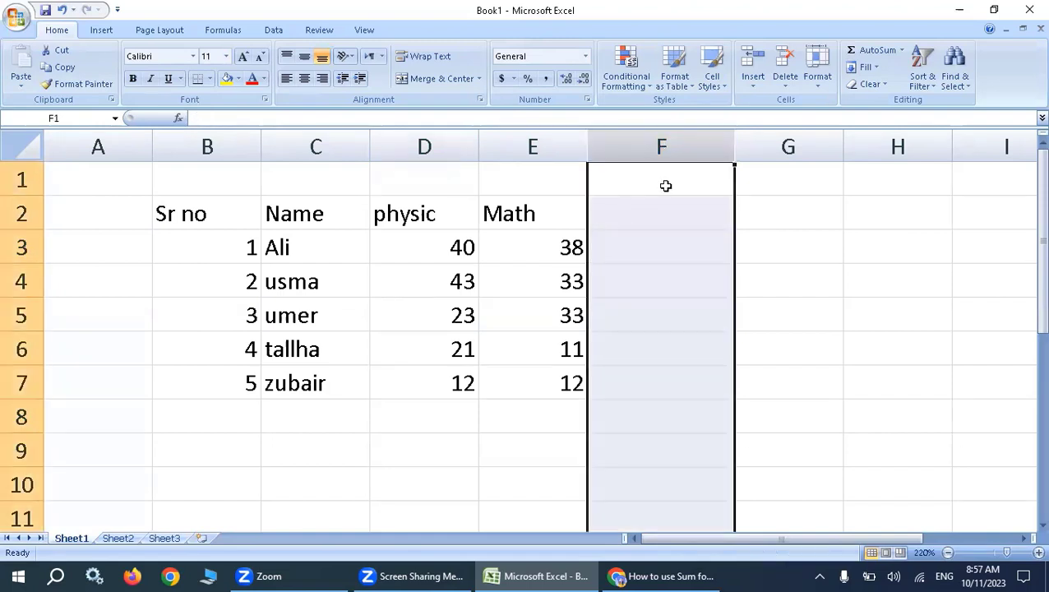
key("Up")
Add the column heading Urdu in F2 and enter the first two students' marks, 12 in F3 and 33 in F4.
left_click(653, 214)
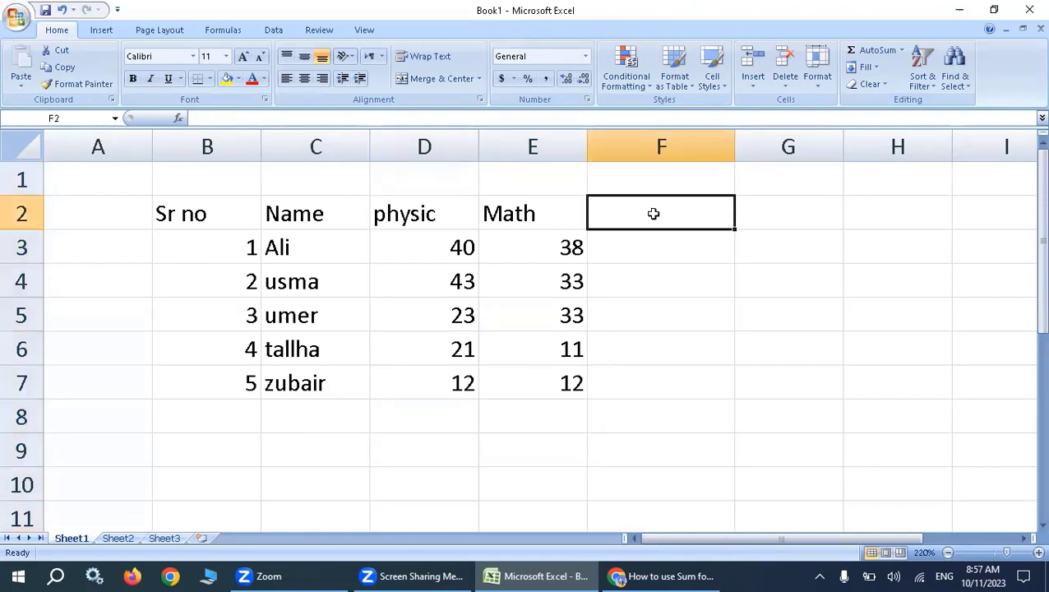
type("U")
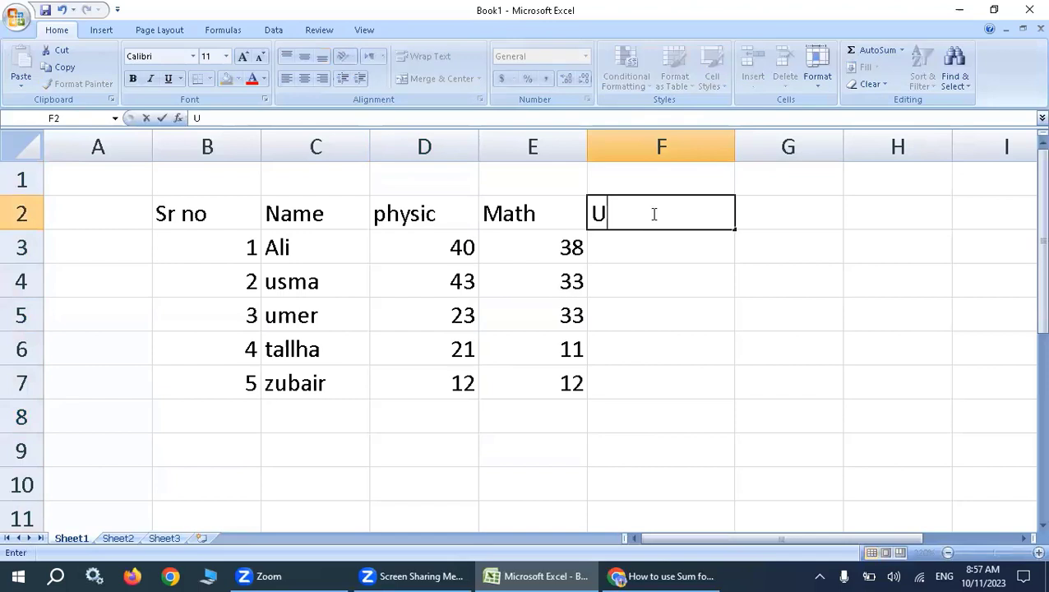
type("rdu")
left_click(653, 242)
type("12")
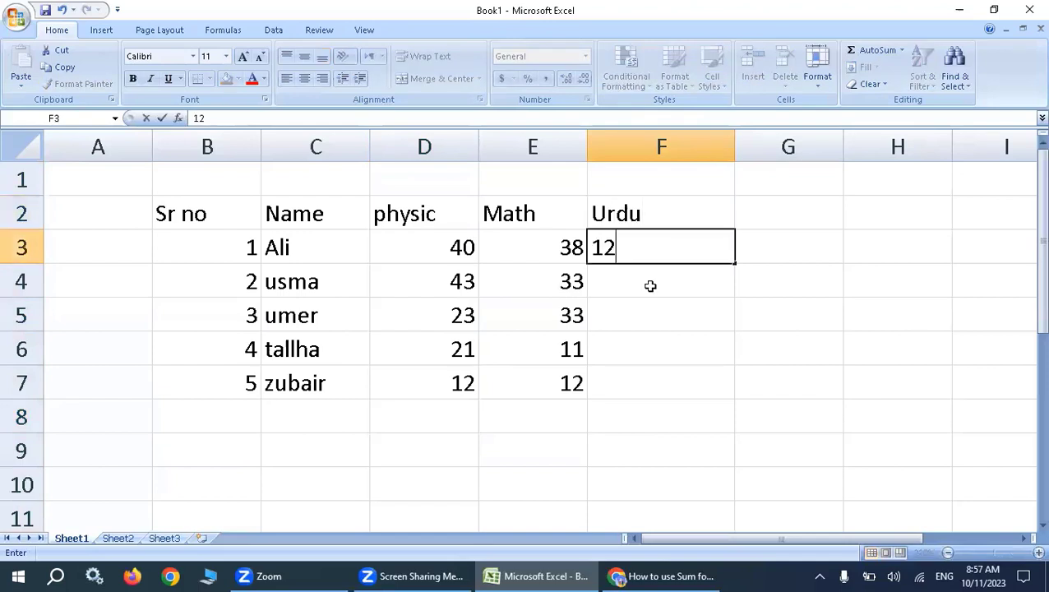
key("Return")
type("33")
key("Up")
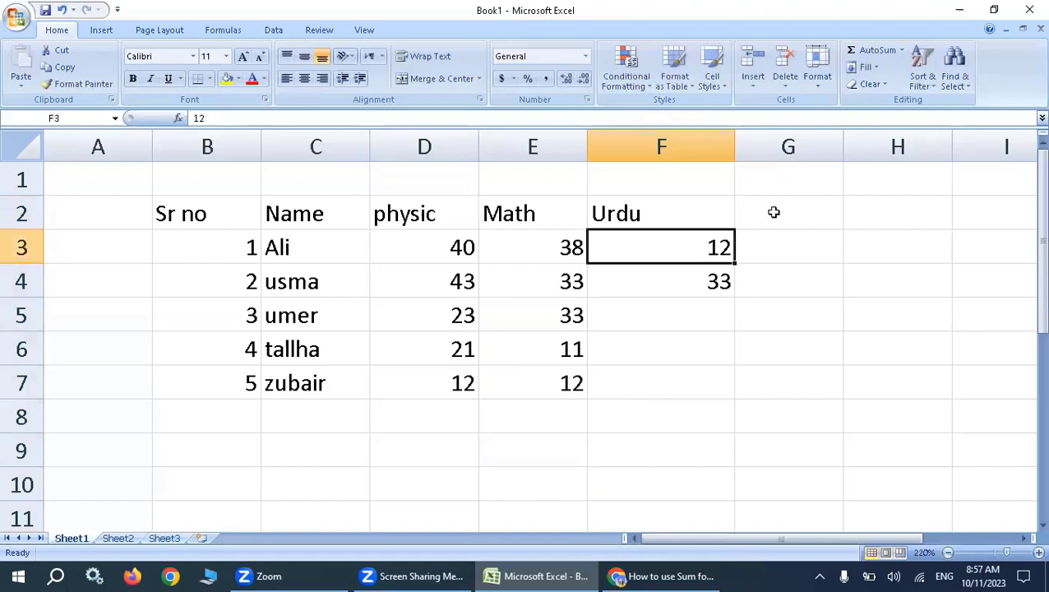
Add the column heading Total in G2, beside Urdu.
left_click(758, 214)
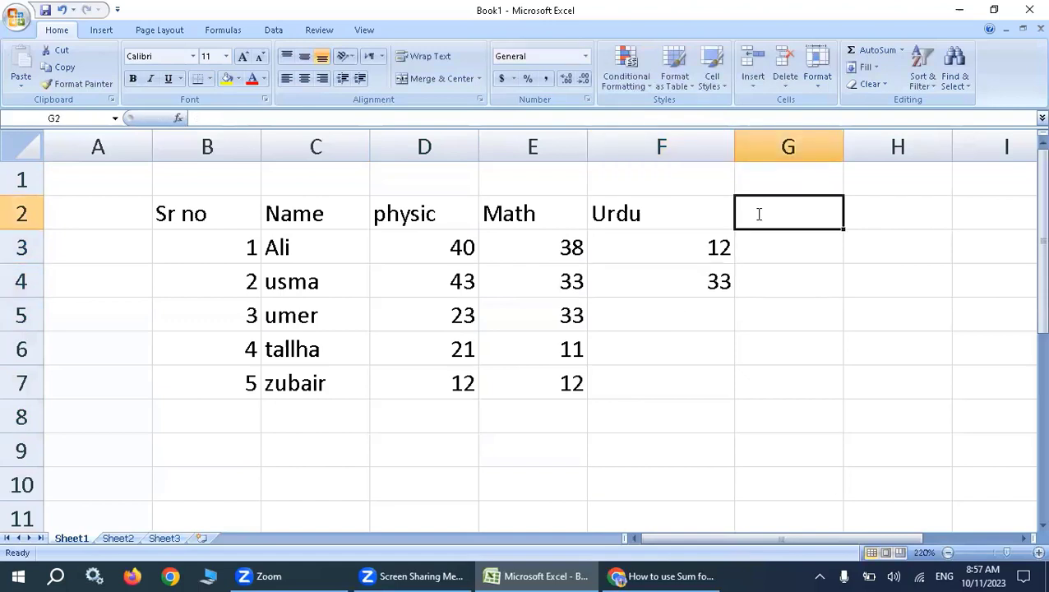
type("Total")
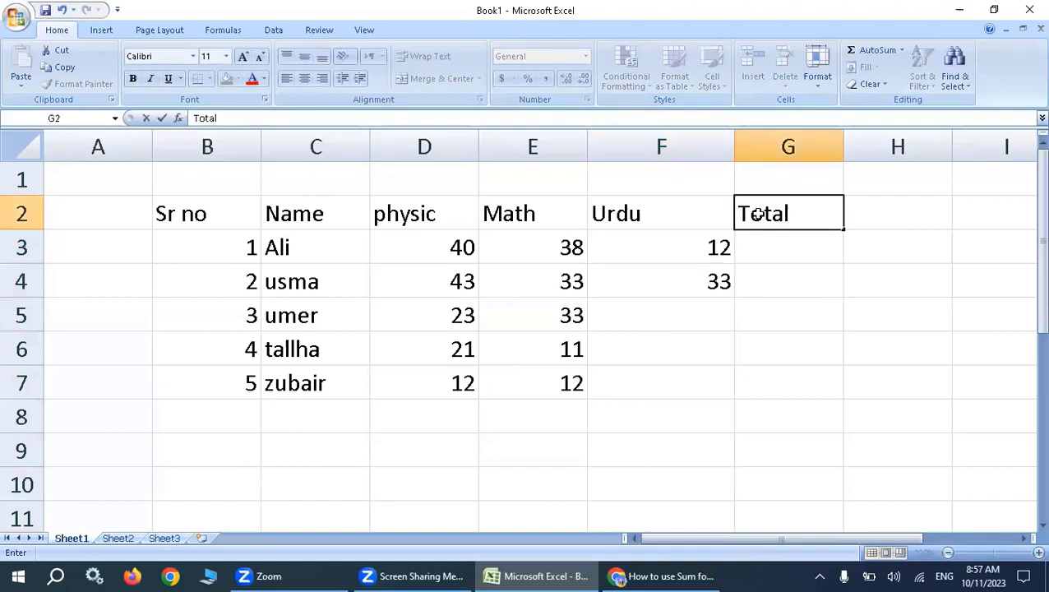
key("Tab")
Fill the entire heading row 2 with yellow.
left_click(18, 214)
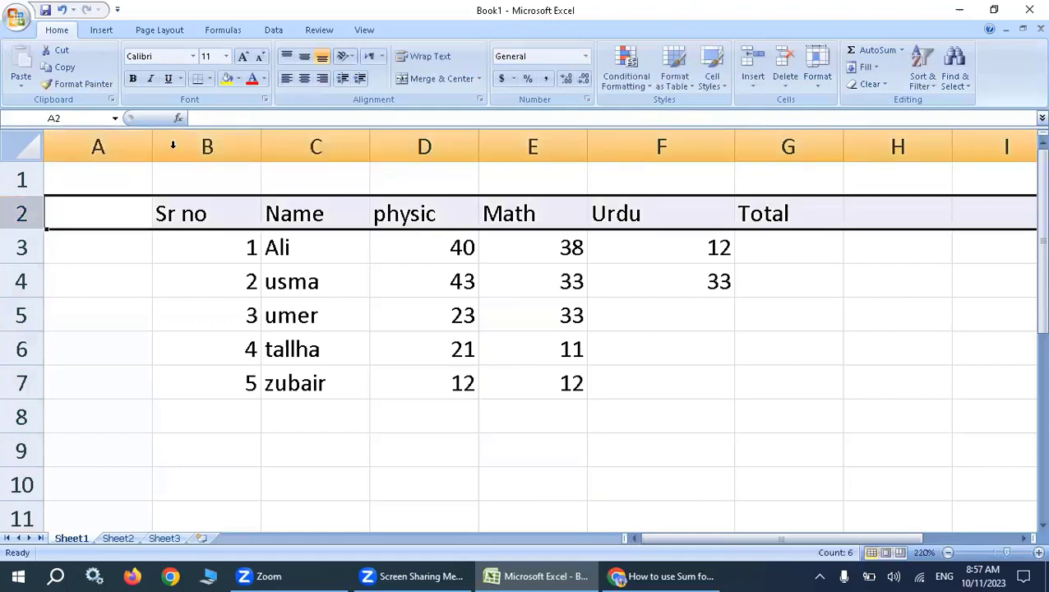
left_click(234, 86)
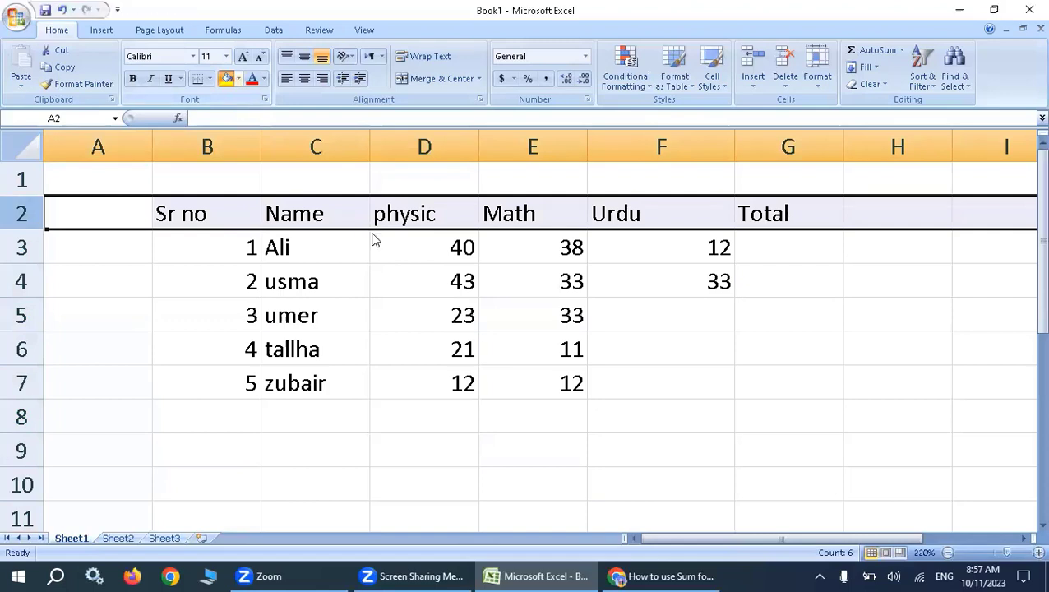
left_click(467, 246)
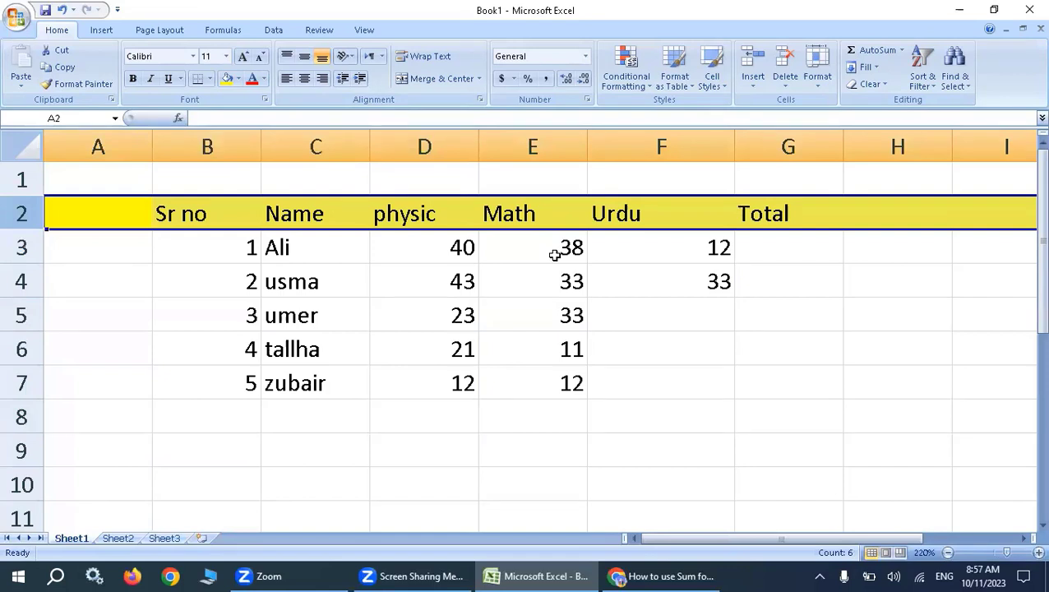
Begin a SUM formula with an open parenthesis in G3, the first student's Total cell.
left_click(776, 248)
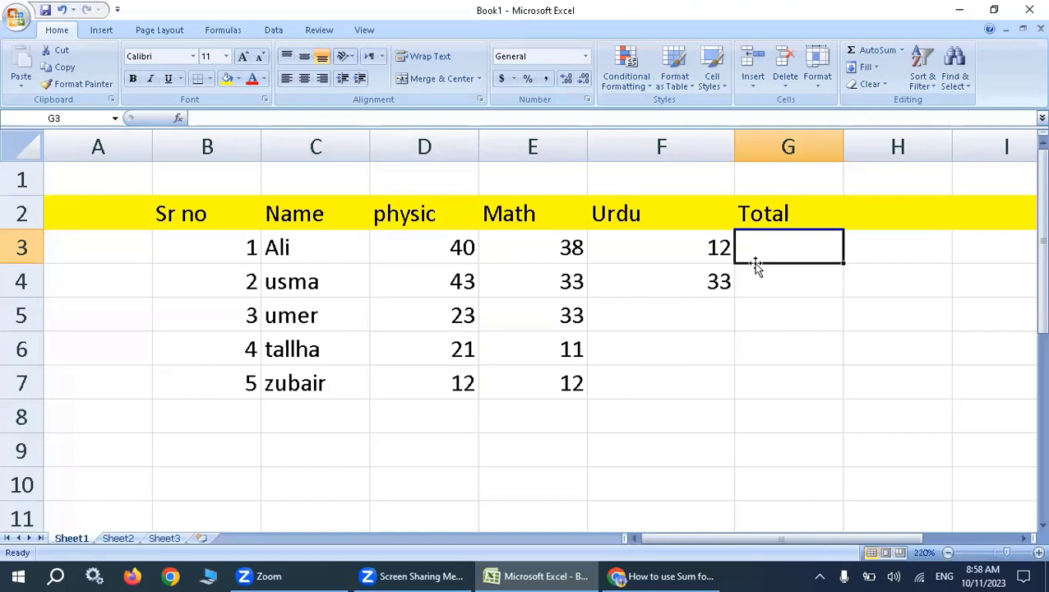
type("=")
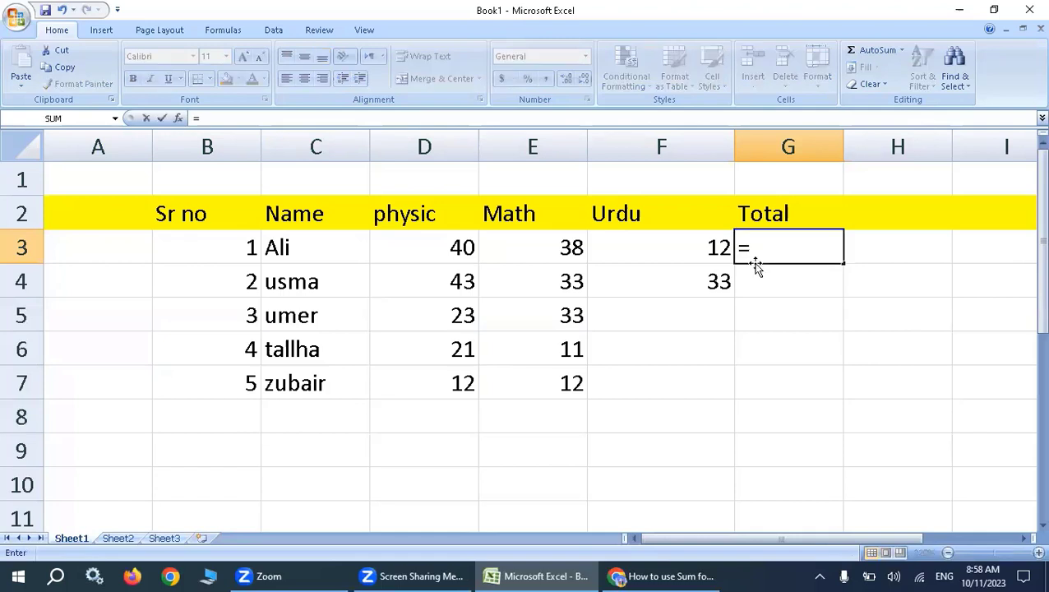
type("sum")
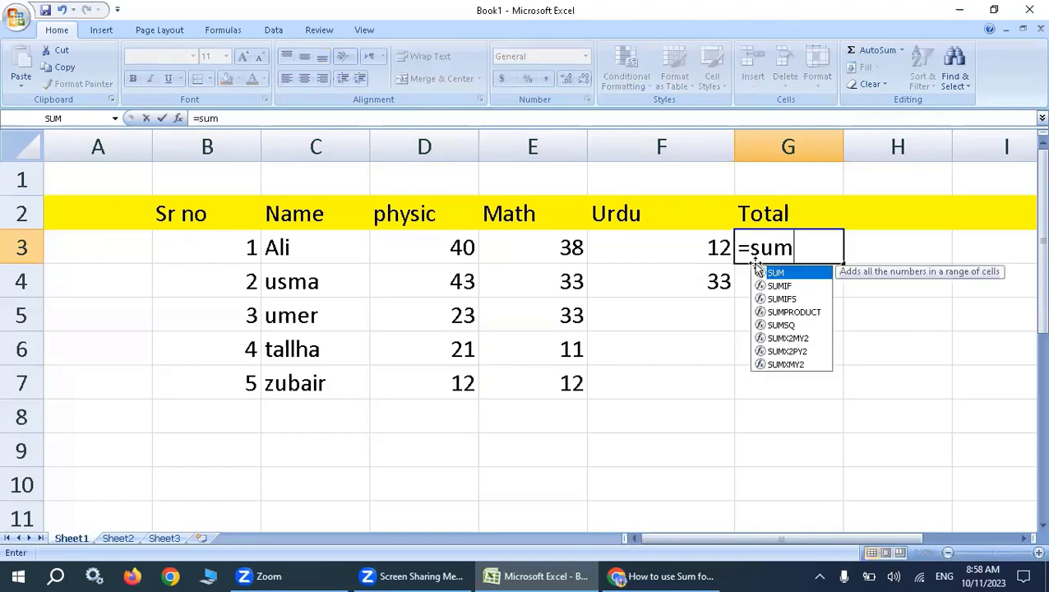
key("Return")
left_click(738, 247)
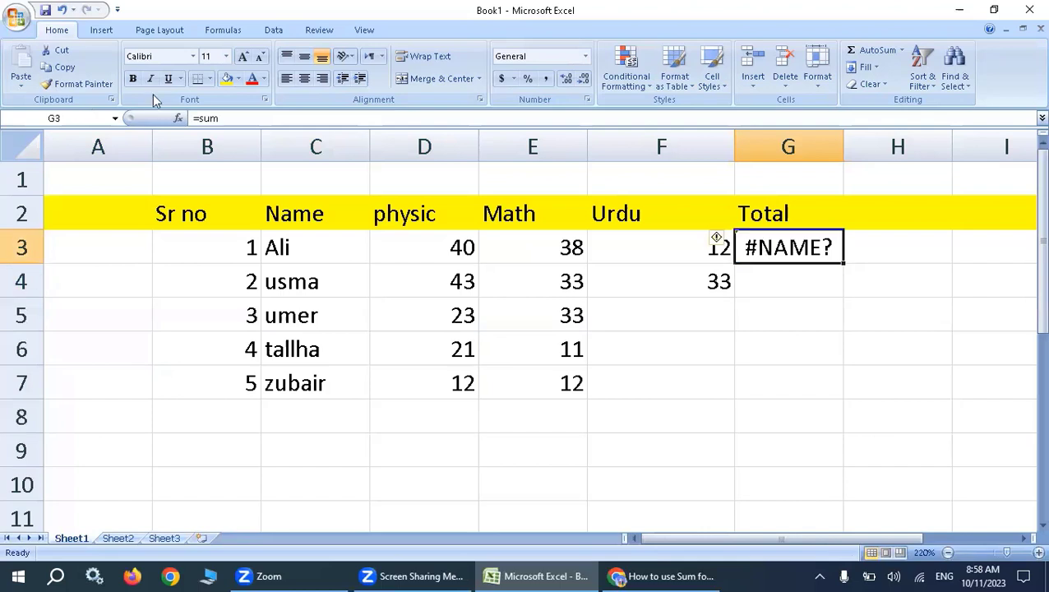
type("=sum")
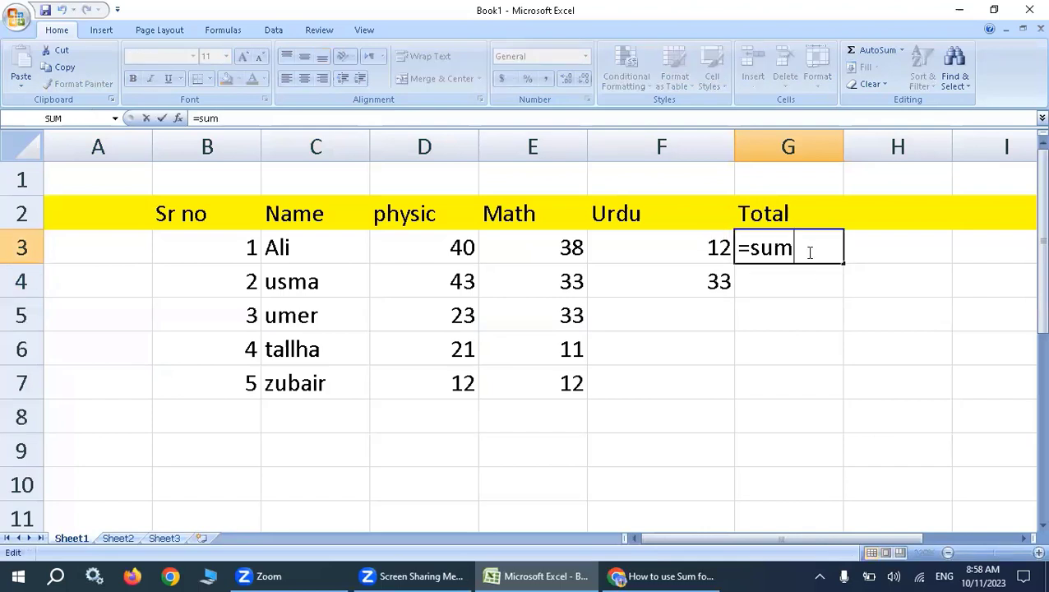
type("9")
key("BackSpace")
type("(")
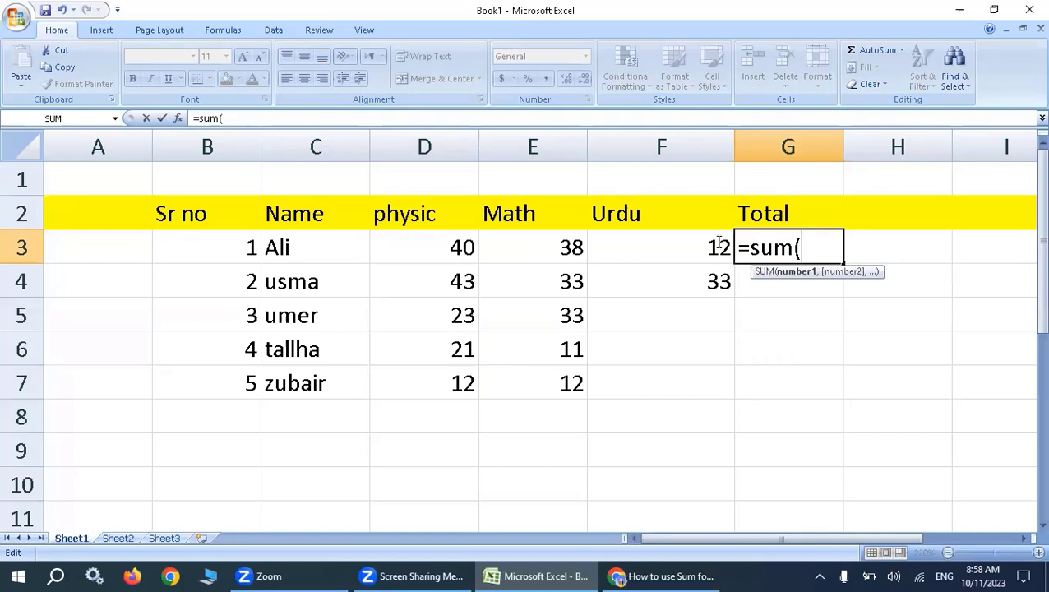
Complete the G3 formula as =SUM(D3:F3) and copy it down through G7 for the other students.
left_click(467, 249)
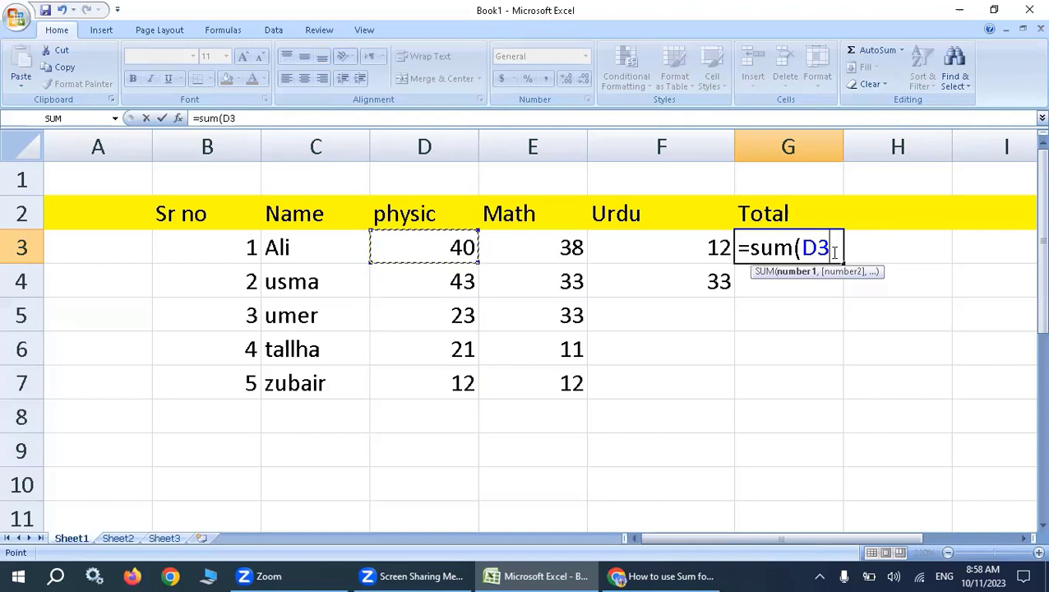
key("F8")
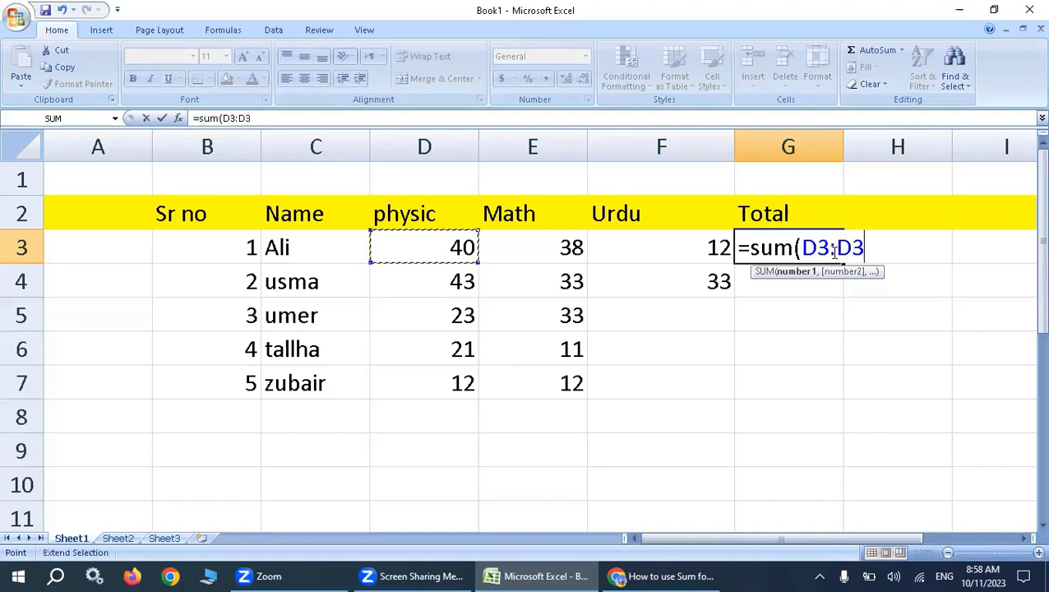
left_click(835, 251)
left_click(853, 251)
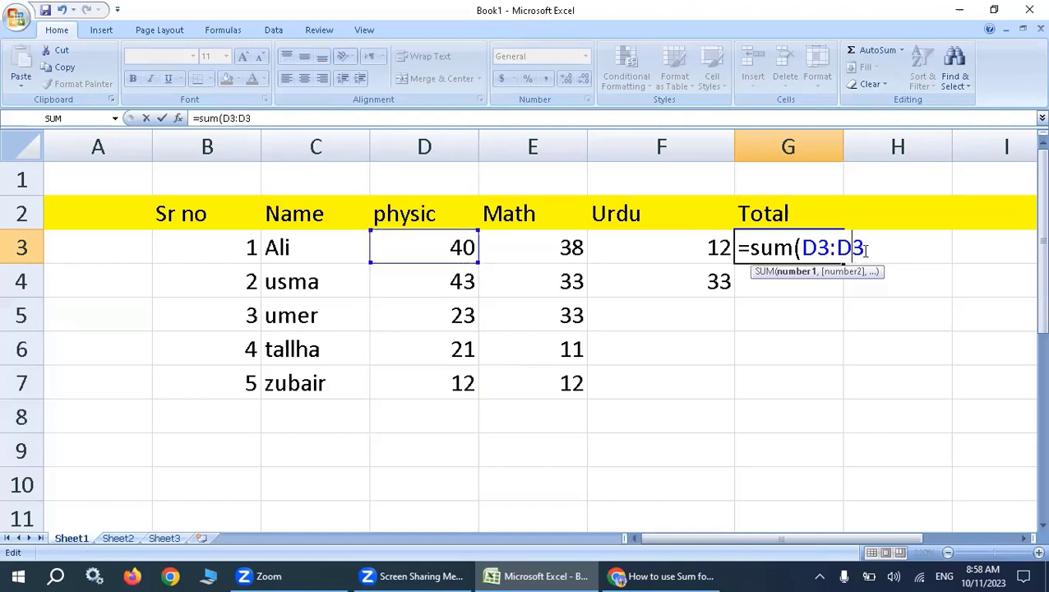
left_click(702, 258)
left_click(698, 255)
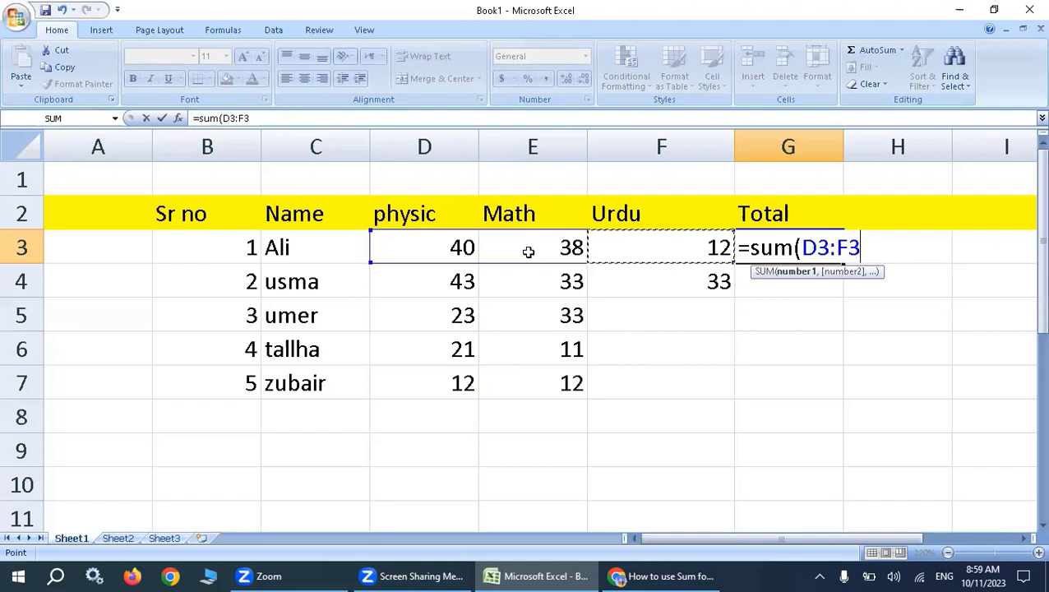
type(")")
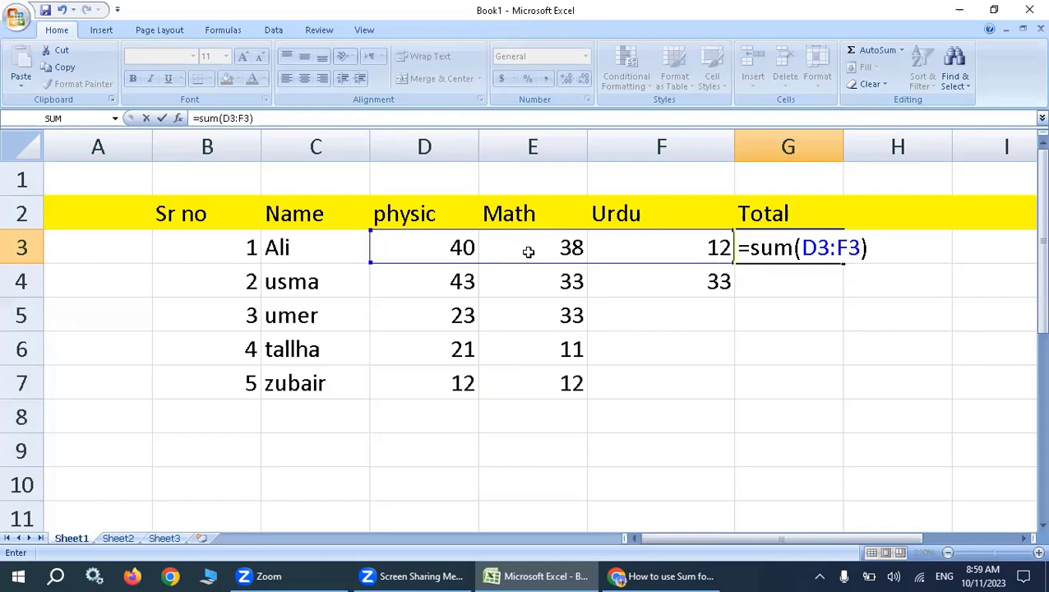
key("Return")
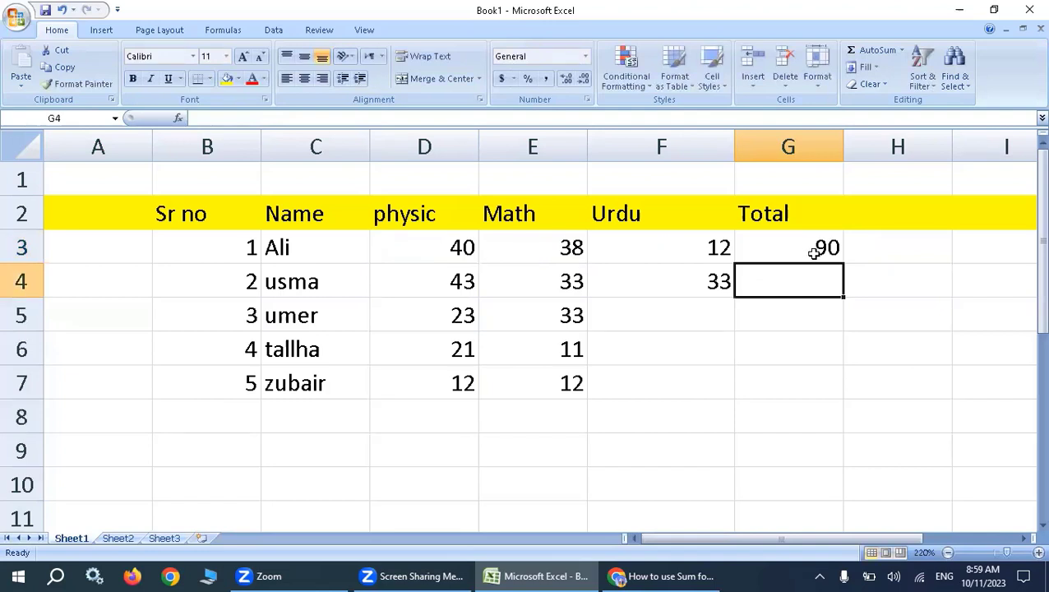
key("Up")
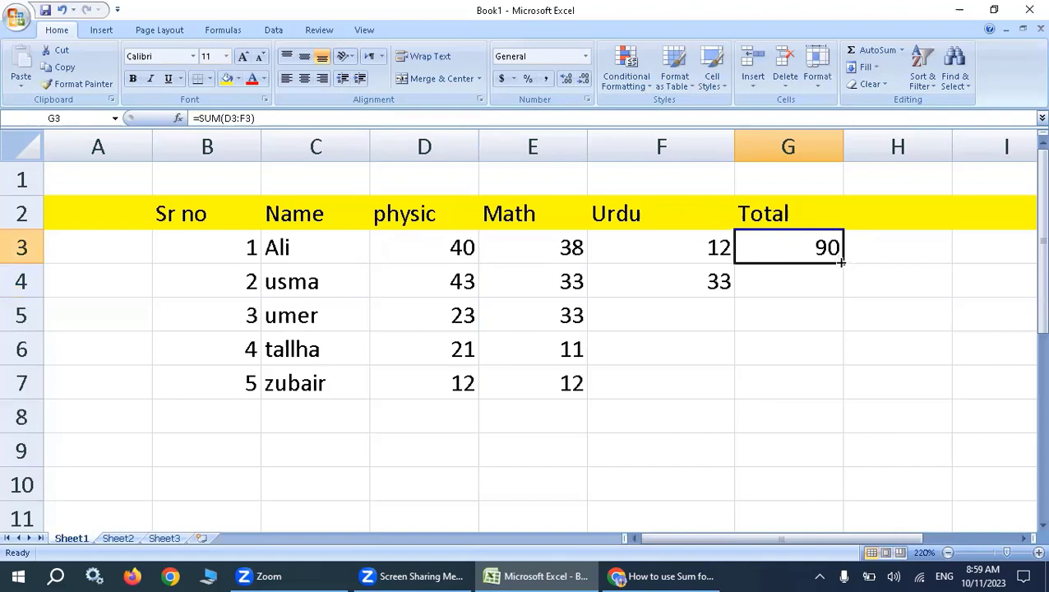
left_click_drag(840, 262, 836, 367)
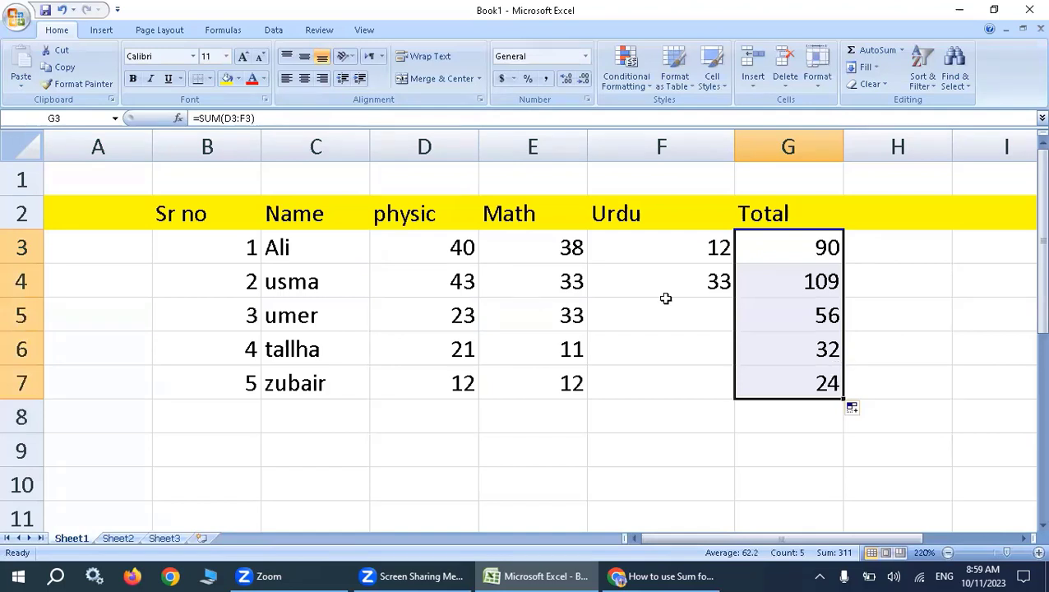
Enter the remaining Urdu marks: 10 in F5, 20 in F6 and 22 in F7.
left_click(700, 314)
type("1")
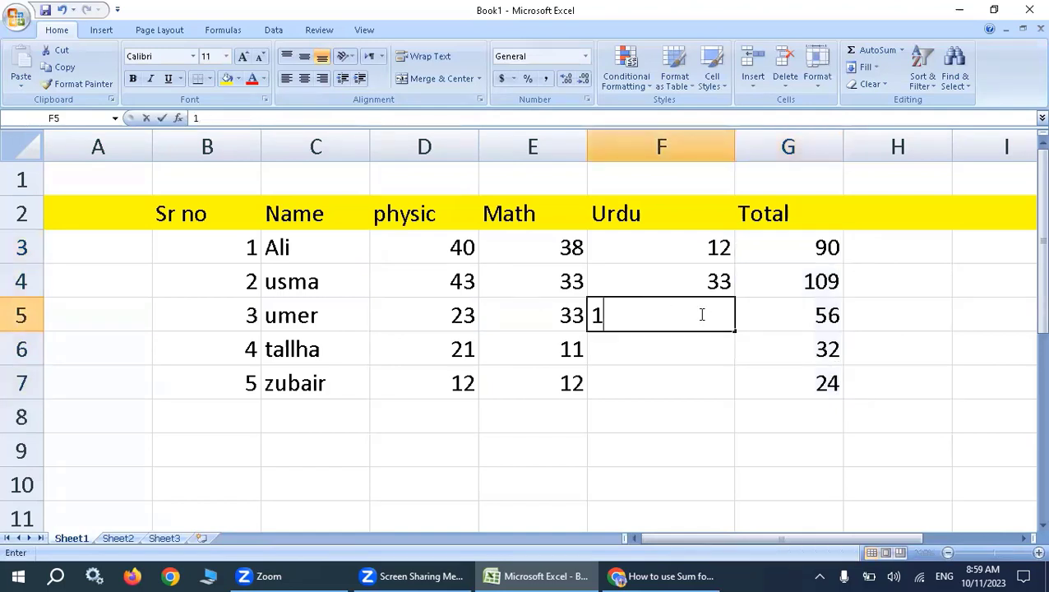
type("0")
key("Return")
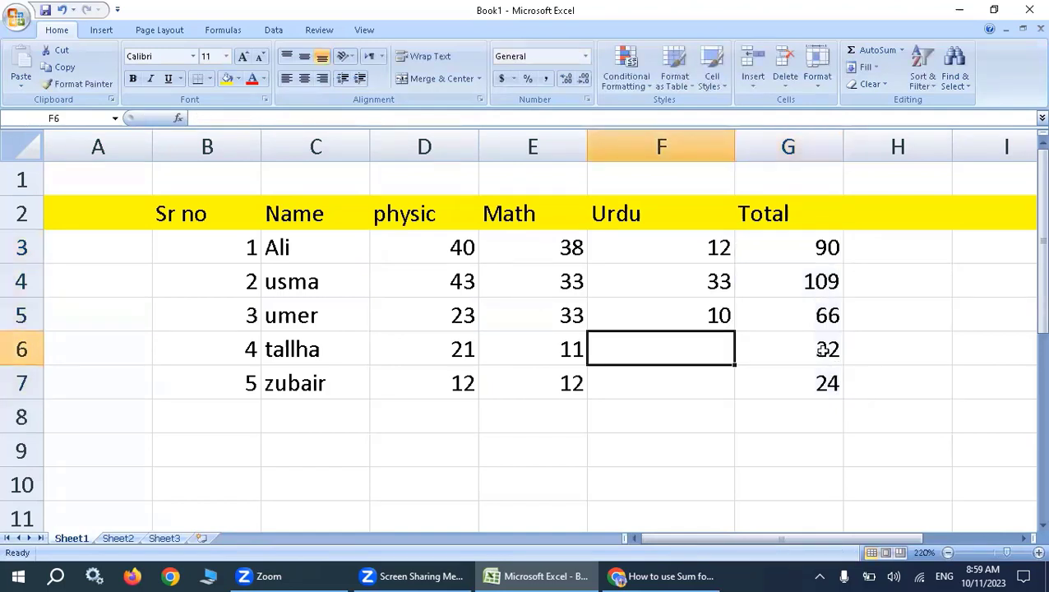
type("20")
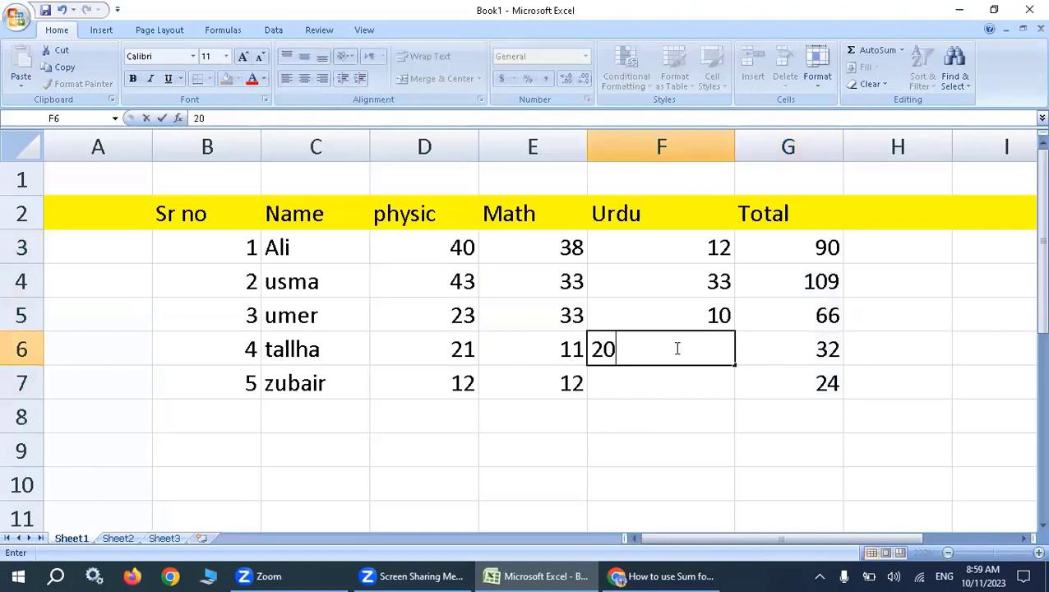
key("Return")
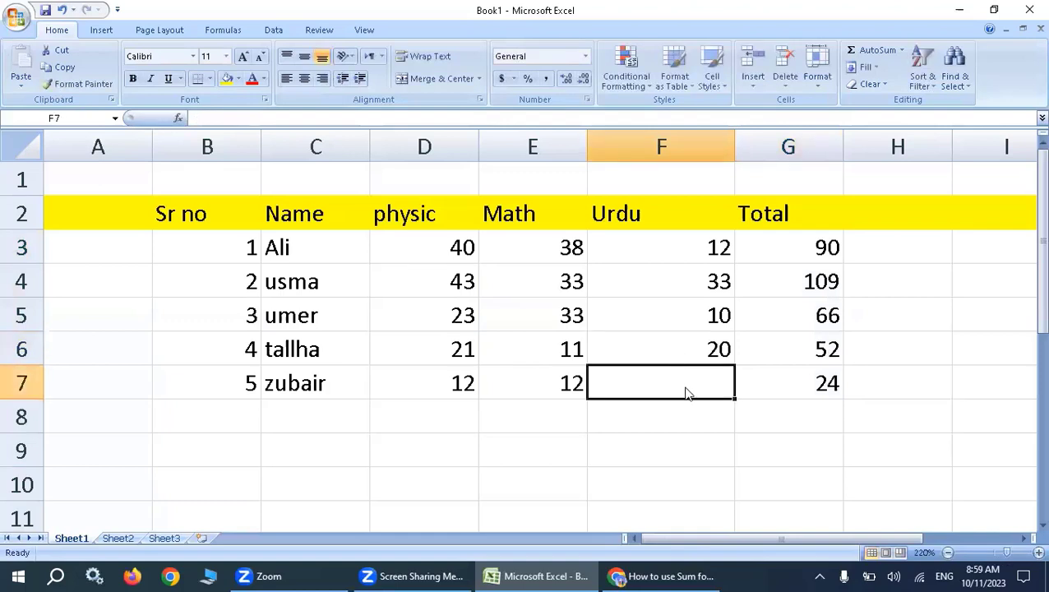
type("2")
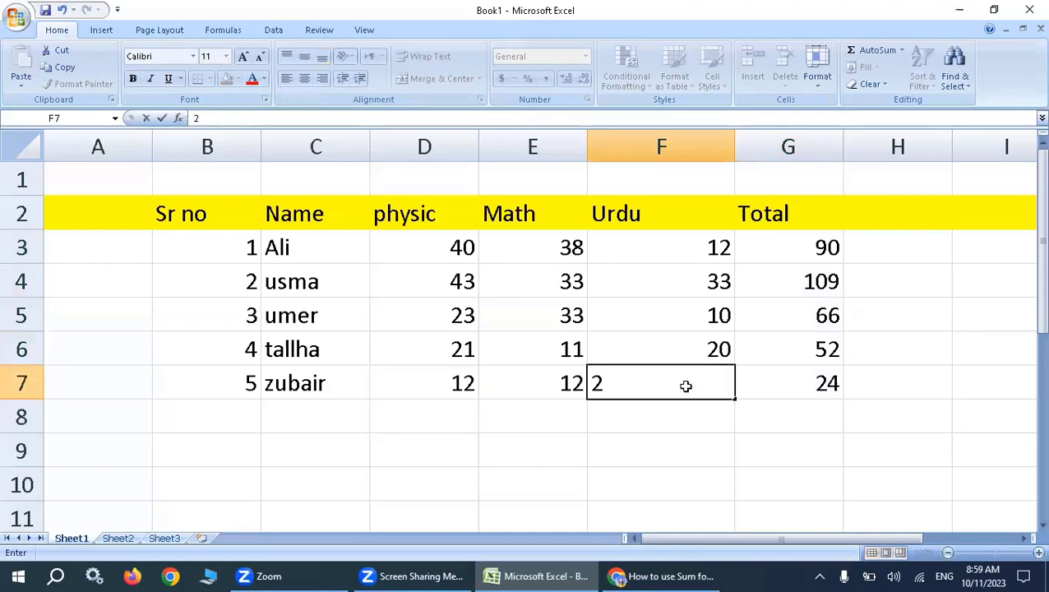
type("2")
key("Return")
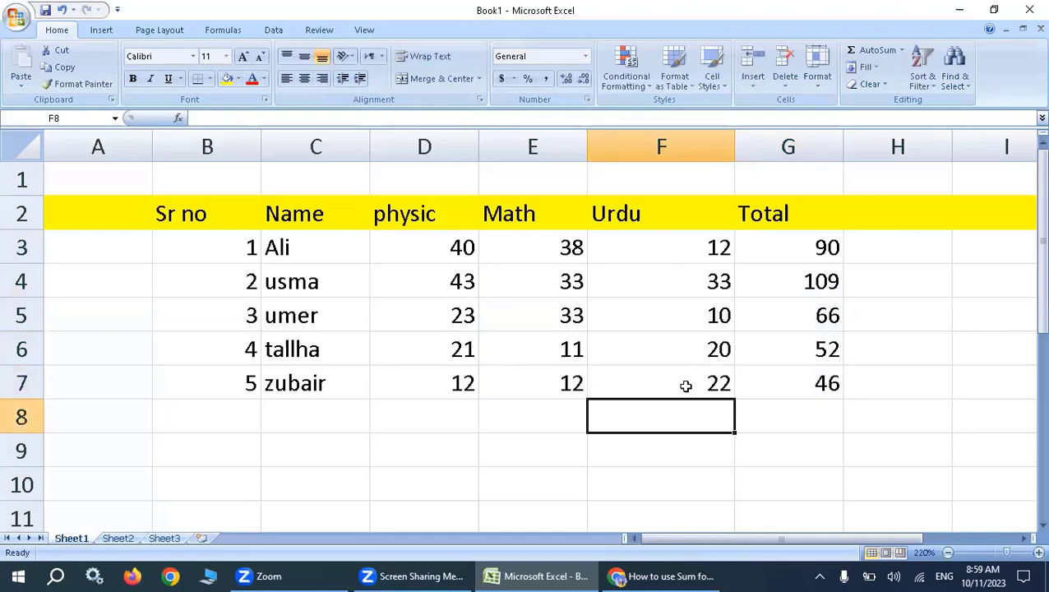
Fill the entire Total column G with yellow.
left_click(811, 168)
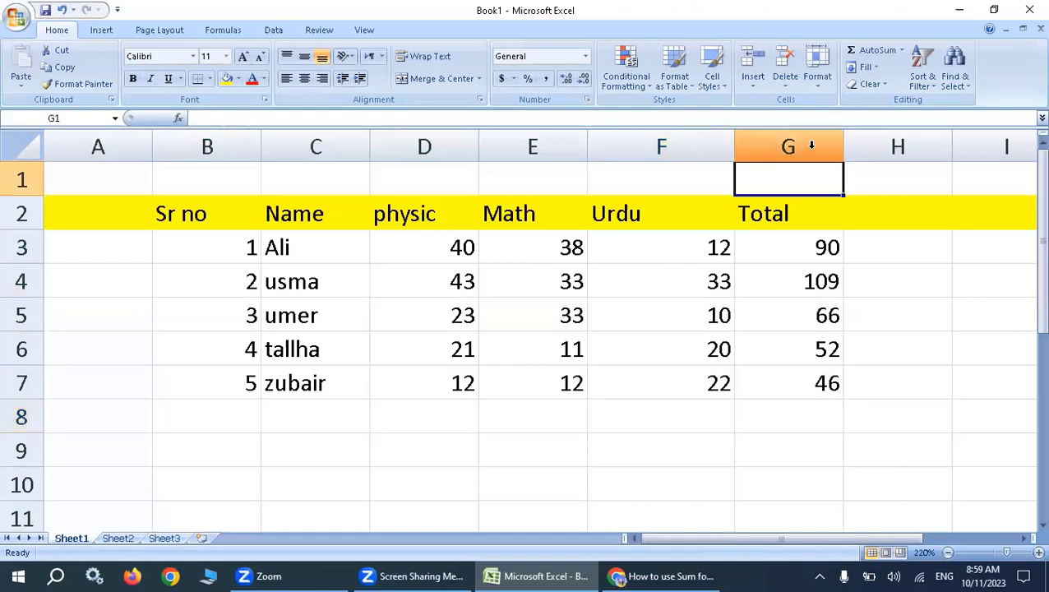
left_click(811, 145)
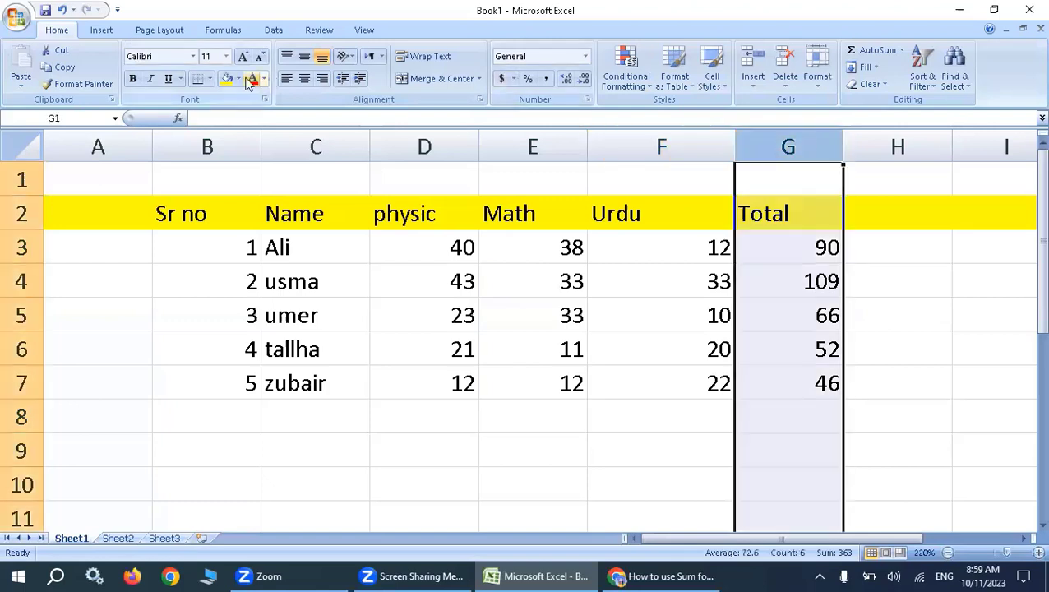
left_click(225, 80)
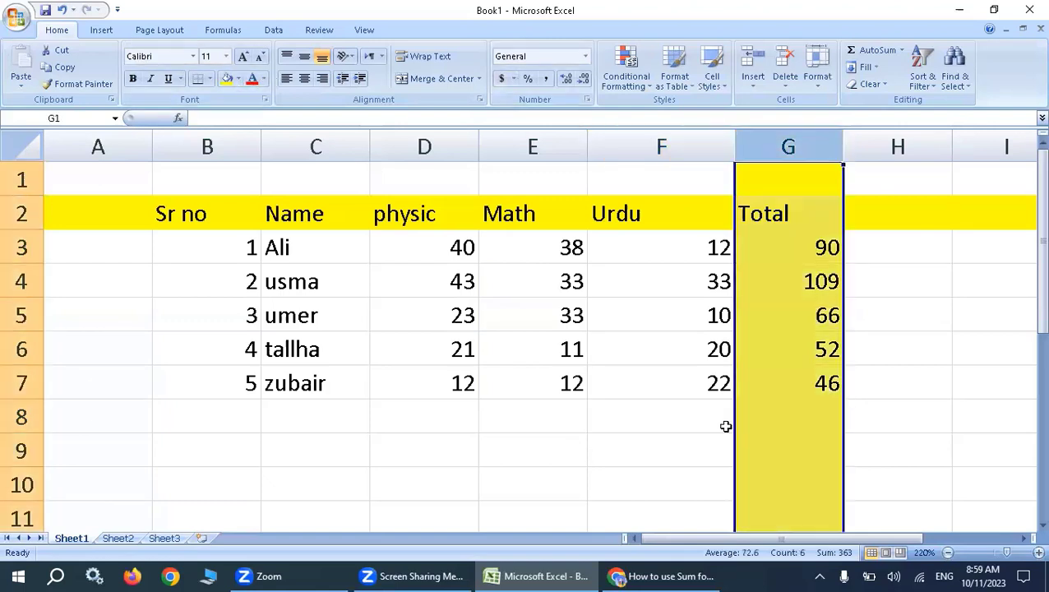
left_click(533, 451)
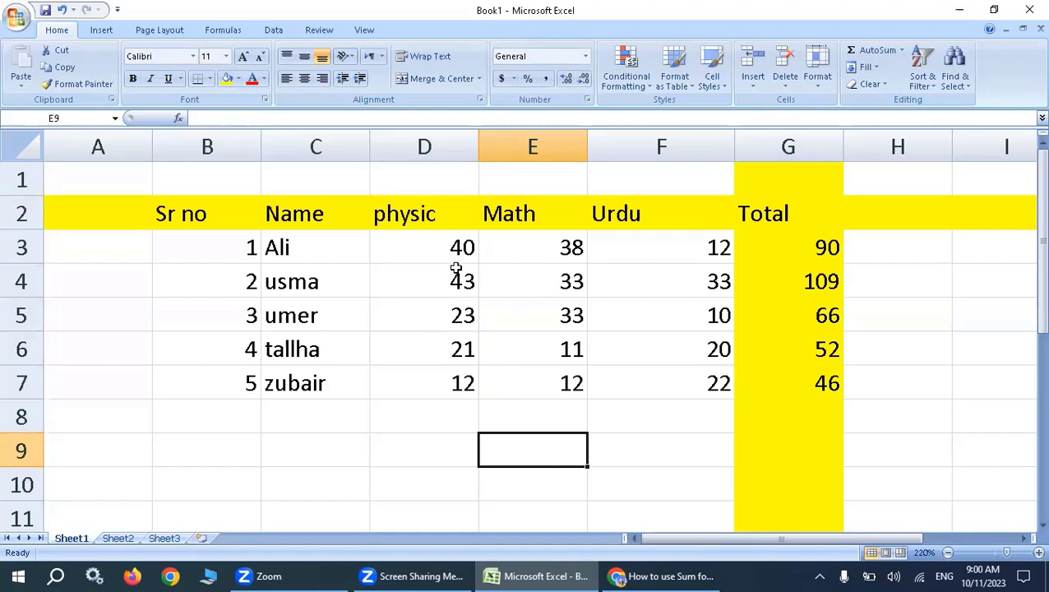
left_click(796, 255)
scroll(399, 292, "down", 1)
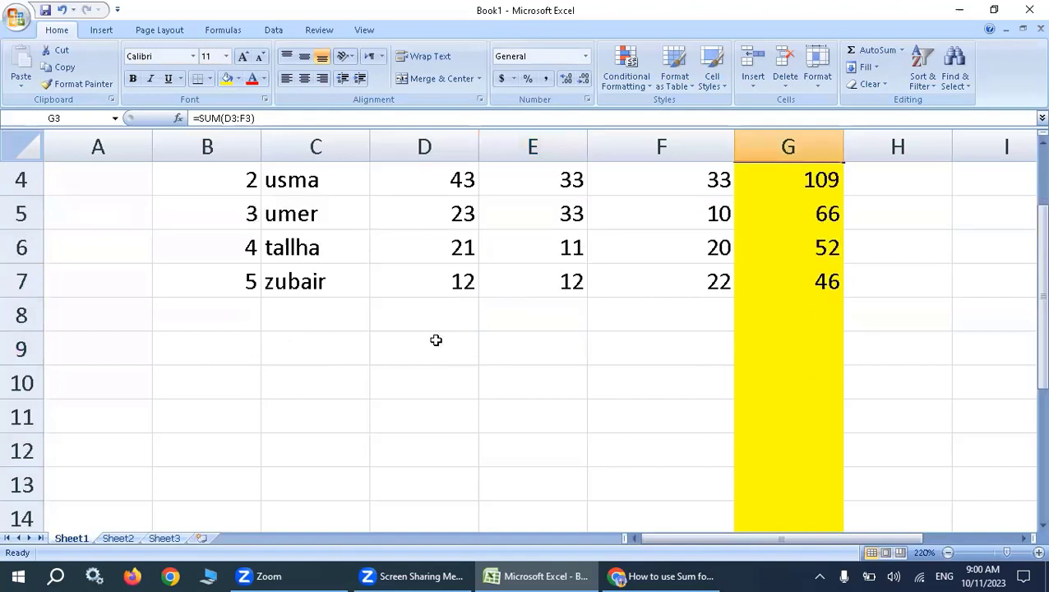
scroll(386, 432, "up", 1)
Enter the label Total Marks in C8, directly below the last student's name.
left_click(368, 427)
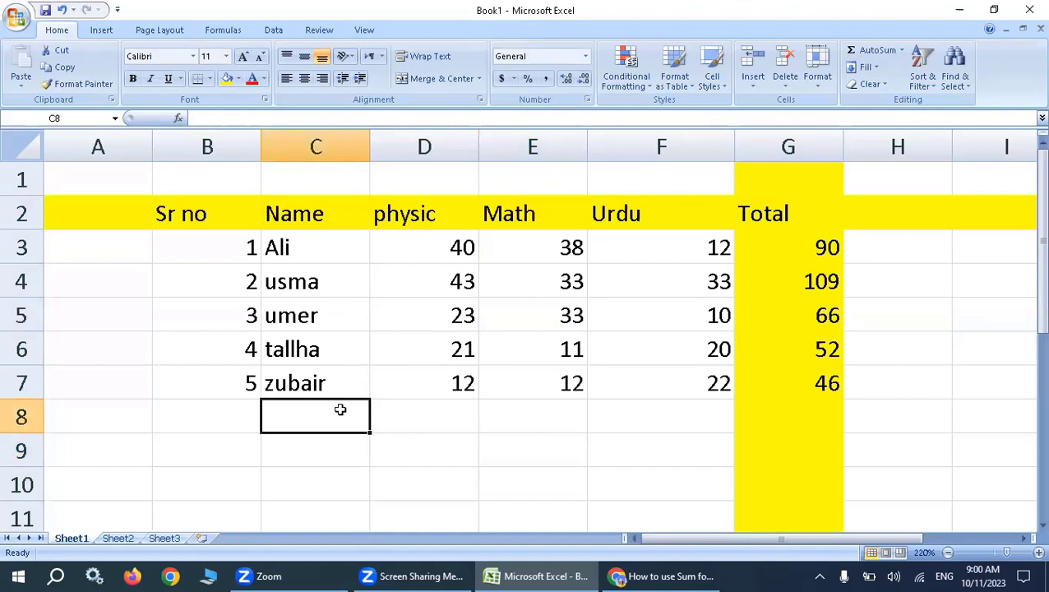
type("Tota")
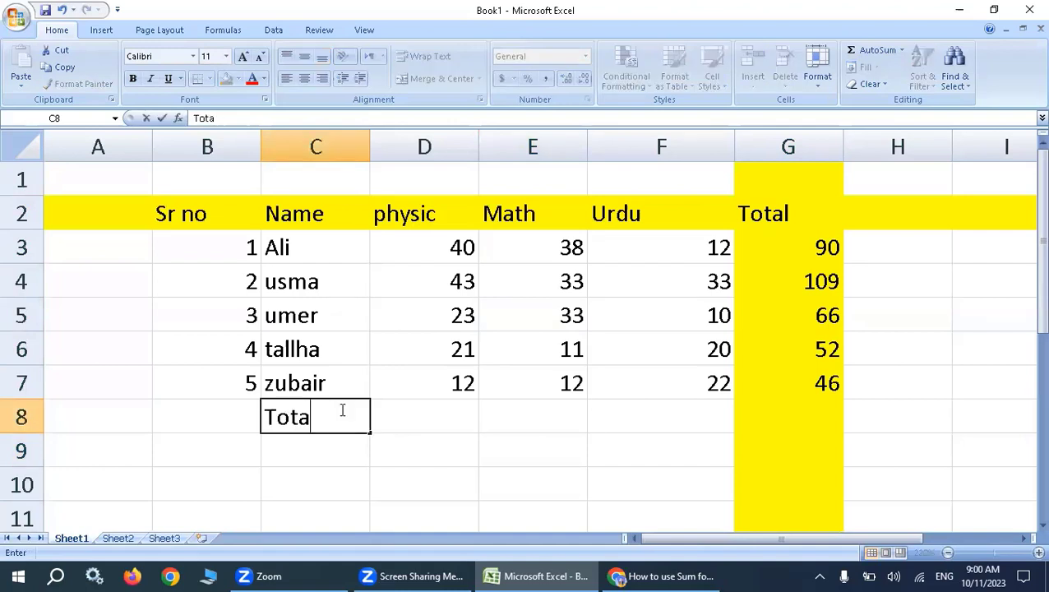
type("l Matrks")
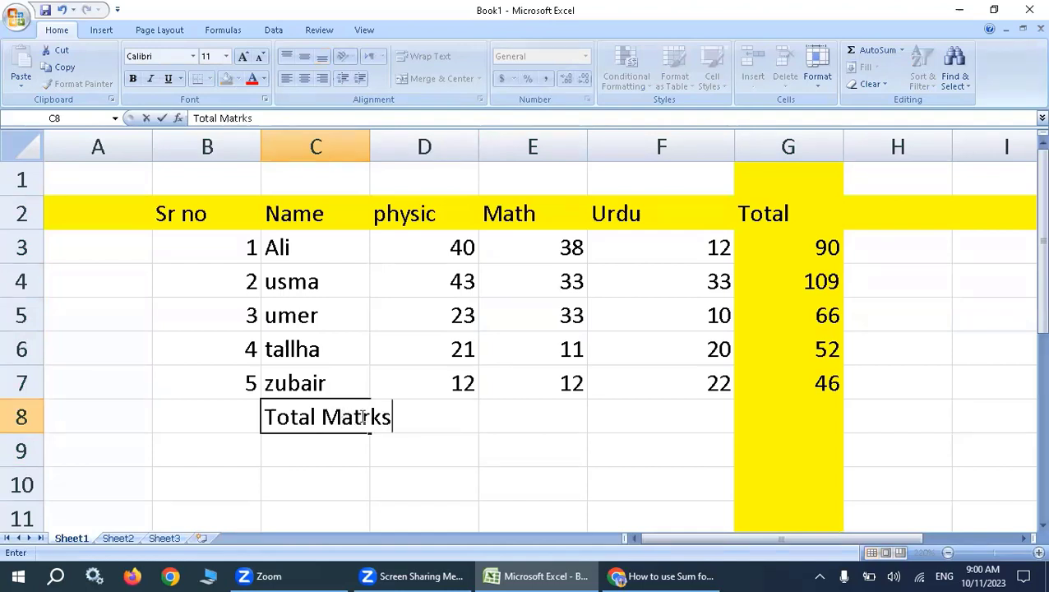
key("BackSpace")
key("BackSpace")
key("BackSpace")
key("BackSpace")
type("r")
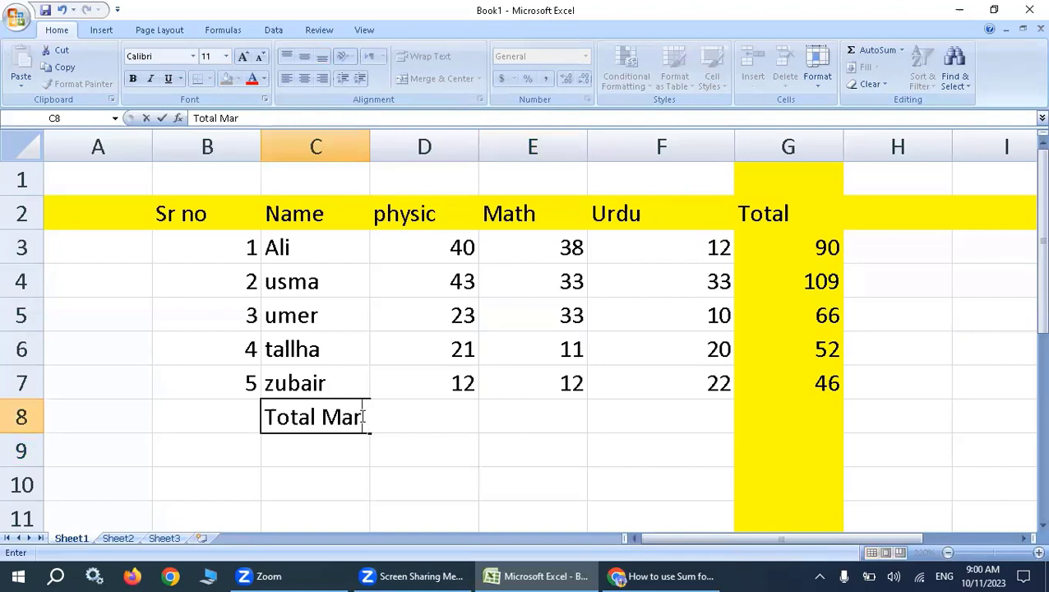
type("ks")
left_click(388, 412)
key("Tab")
key("Tab")
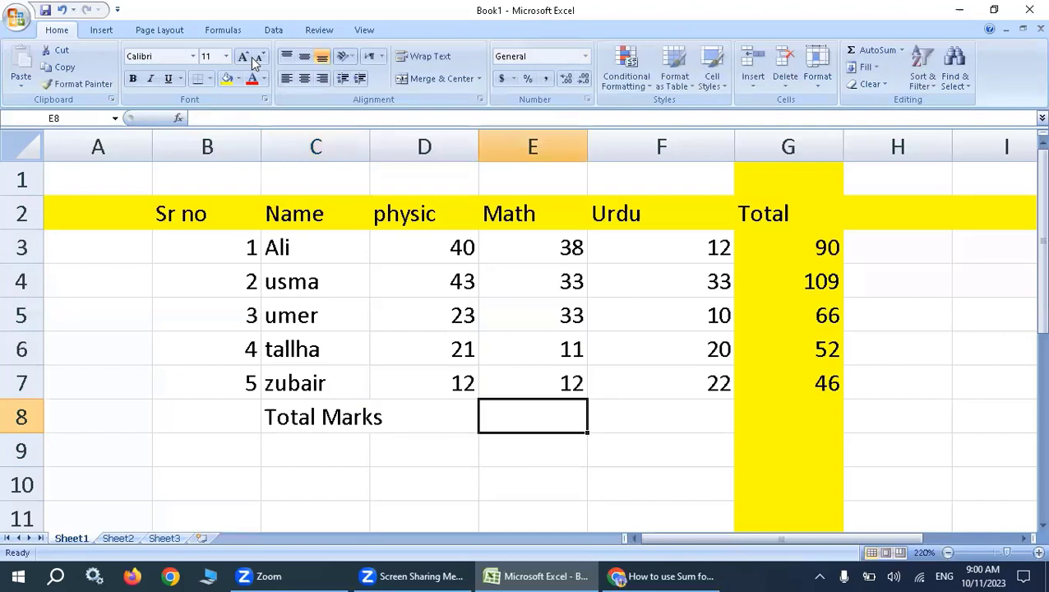
Decrease the font size of the Total Marks label in C8 by one step so it fits the cell.
key("Left")
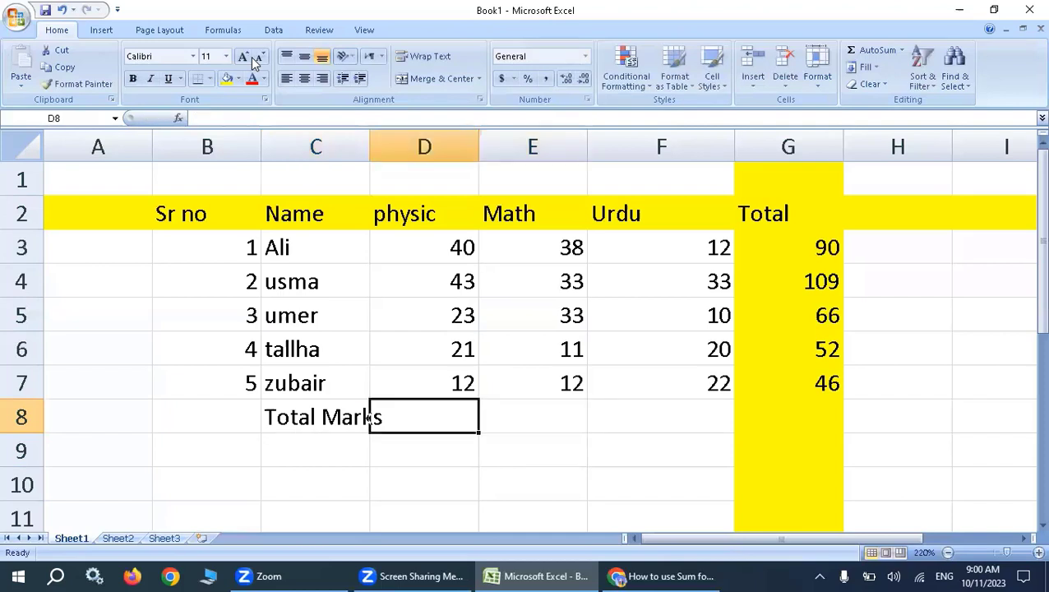
key("Left")
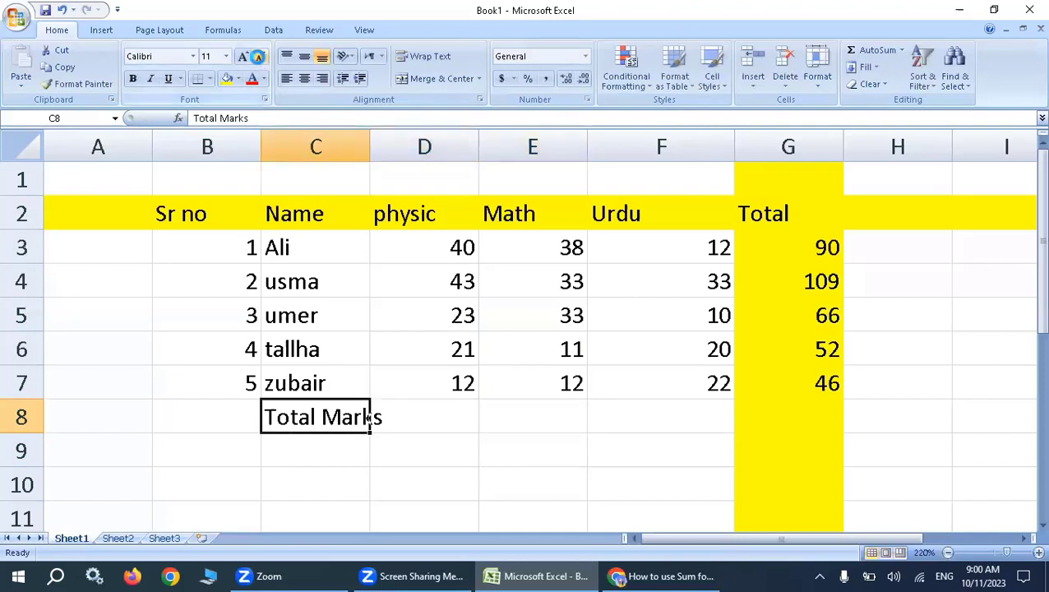
left_click(260, 57)
Total the physic marks in D8, beside the Total Marks label, with the formula =sum(D3:D7).
key("Right")
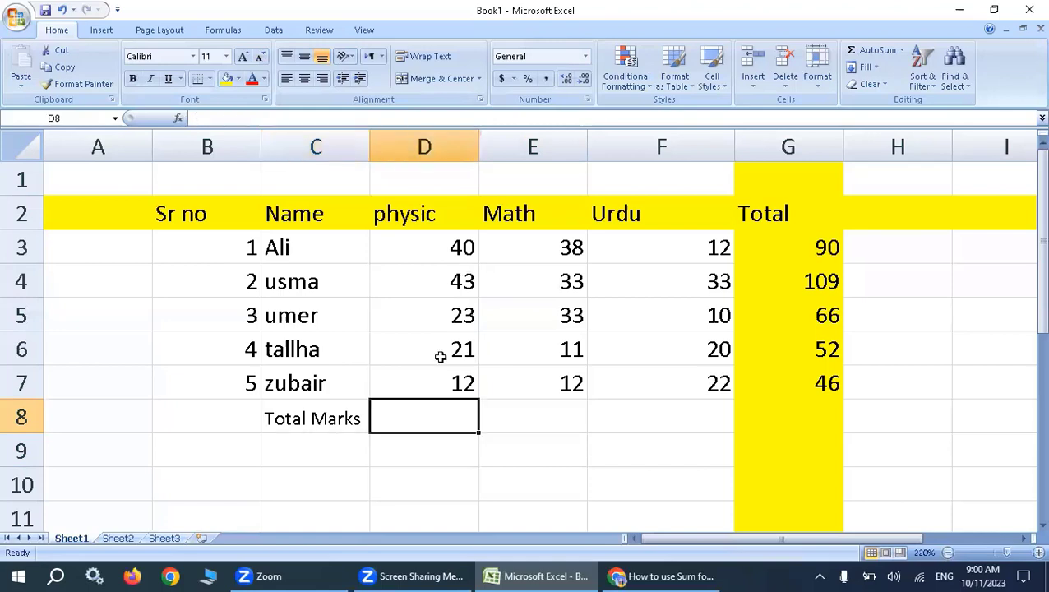
type("=")
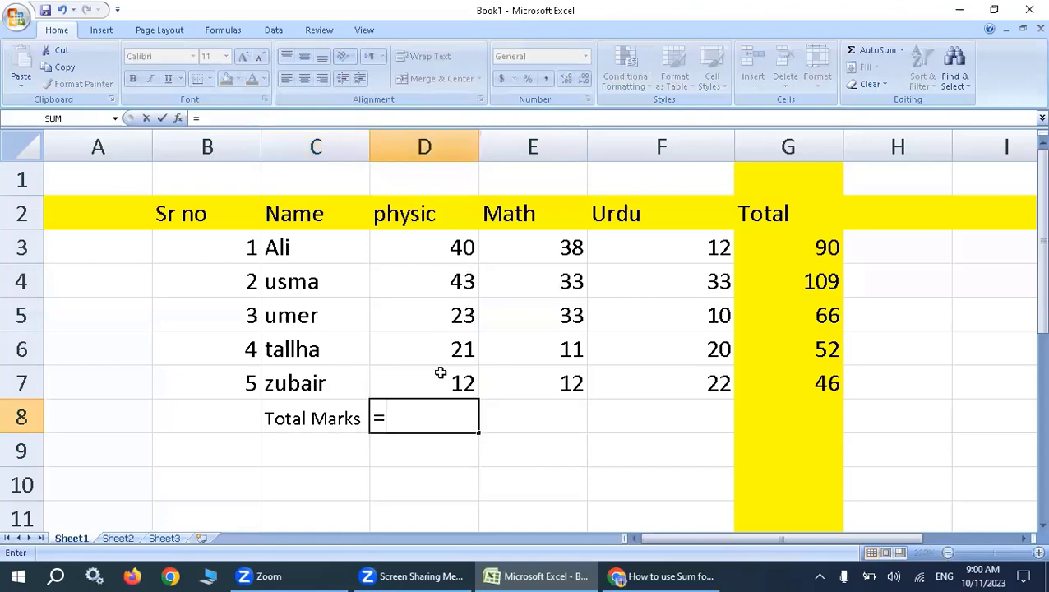
type("sus")
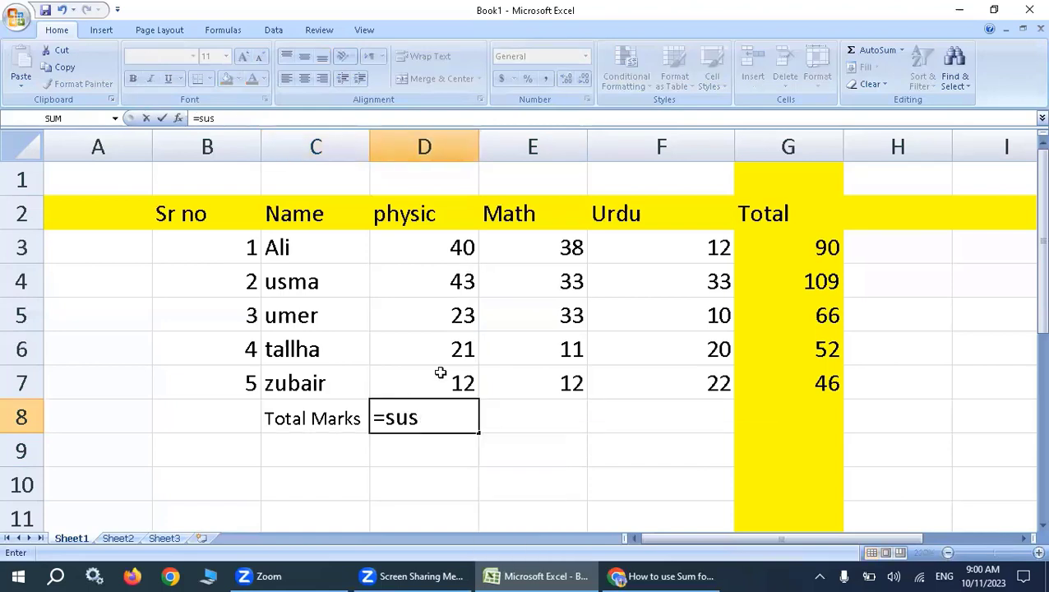
type("=")
key("BackSpace")
key("BackSpace")
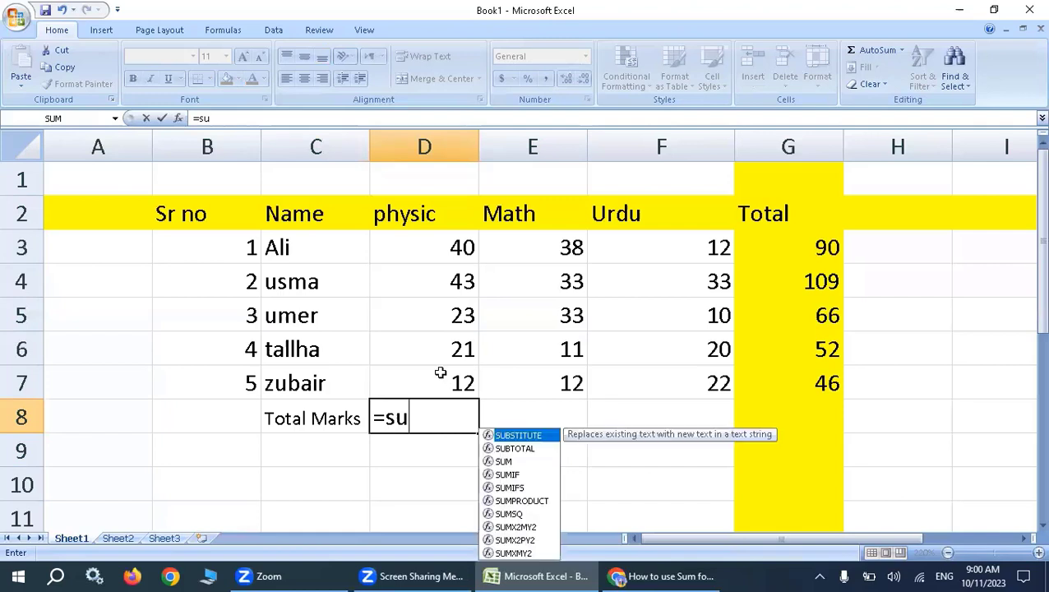
type("m(")
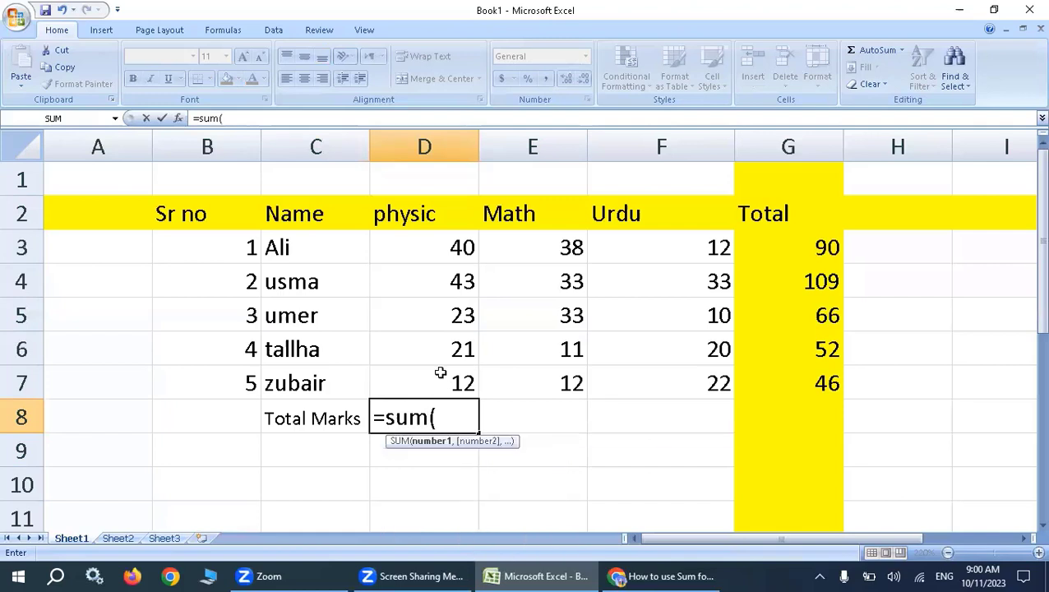
left_click(449, 245)
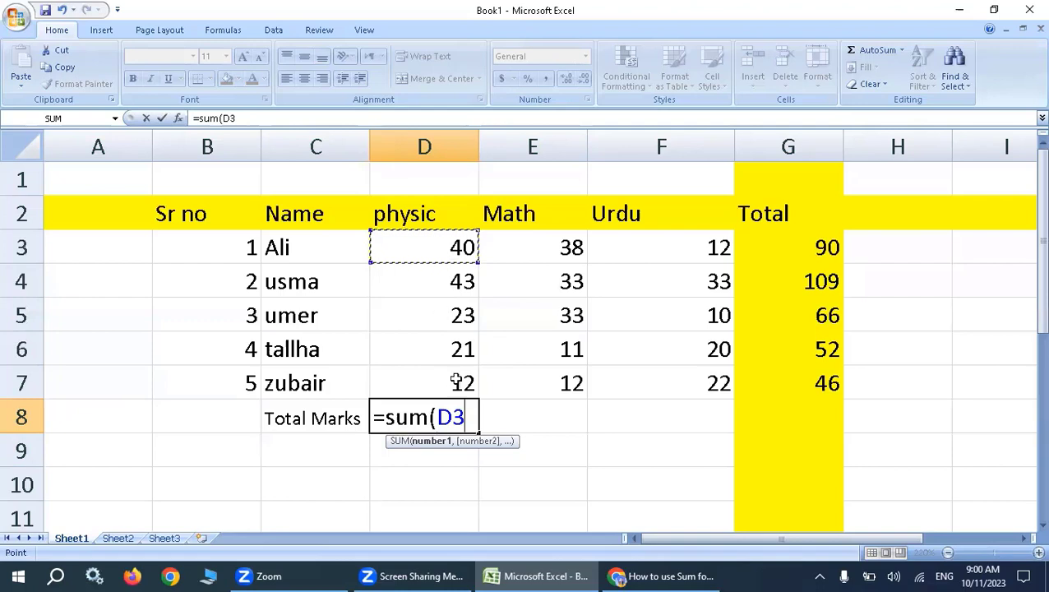
key("F8")
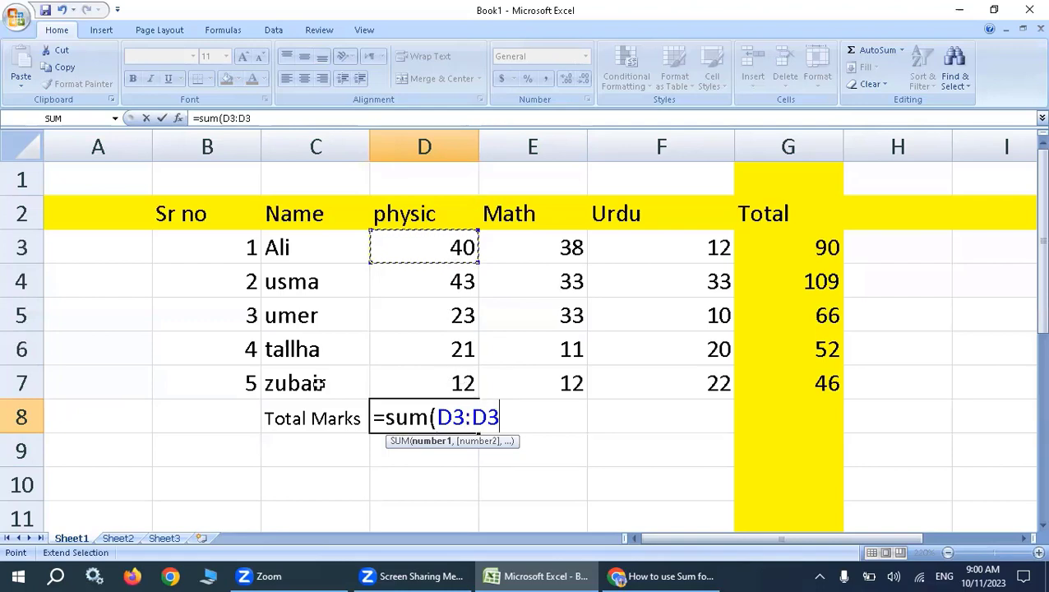
left_click(451, 384)
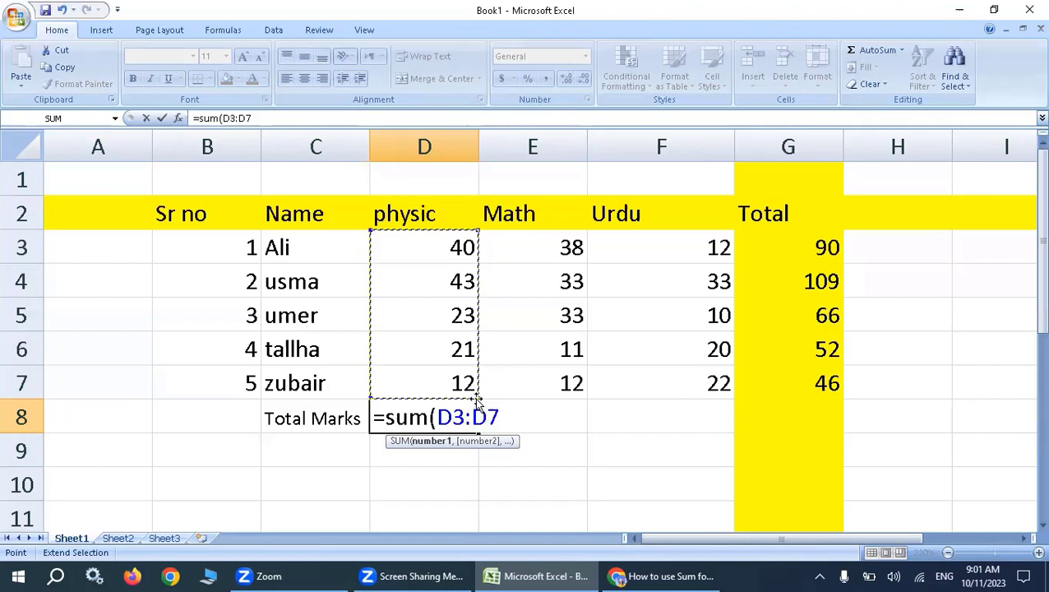
type(")")
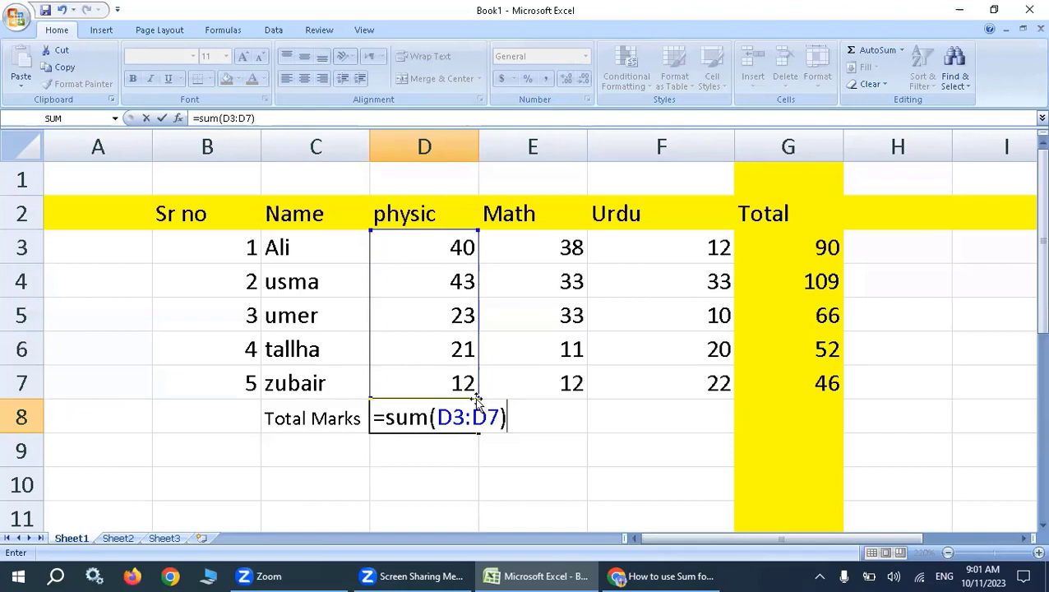
key("Return")
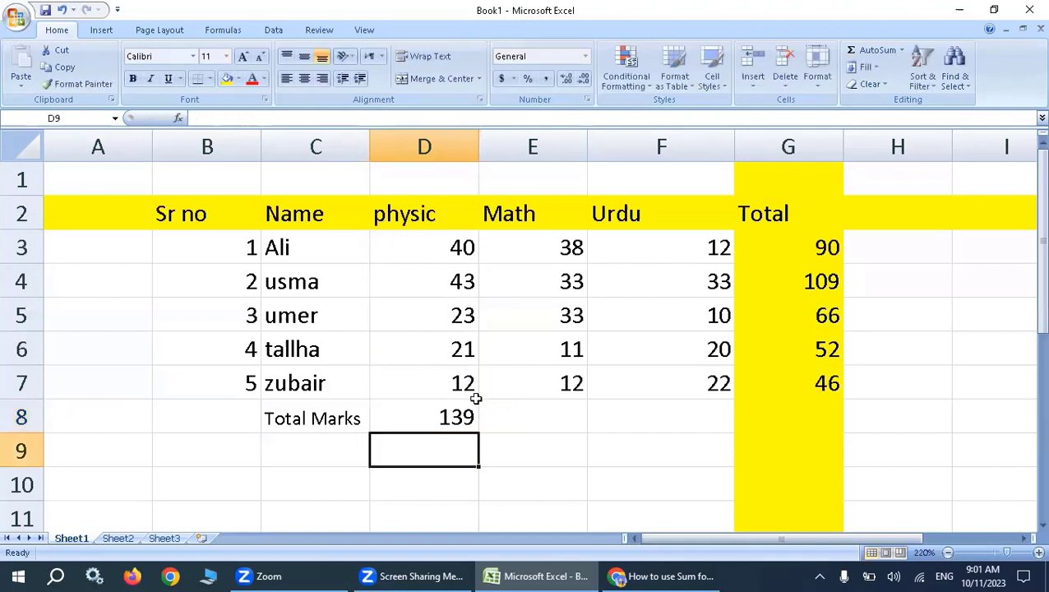
Copy the SUM formula from D8 across row 8 through the Math, Urdu and Total columns, into E8, F8 and G8.
left_click(470, 428)
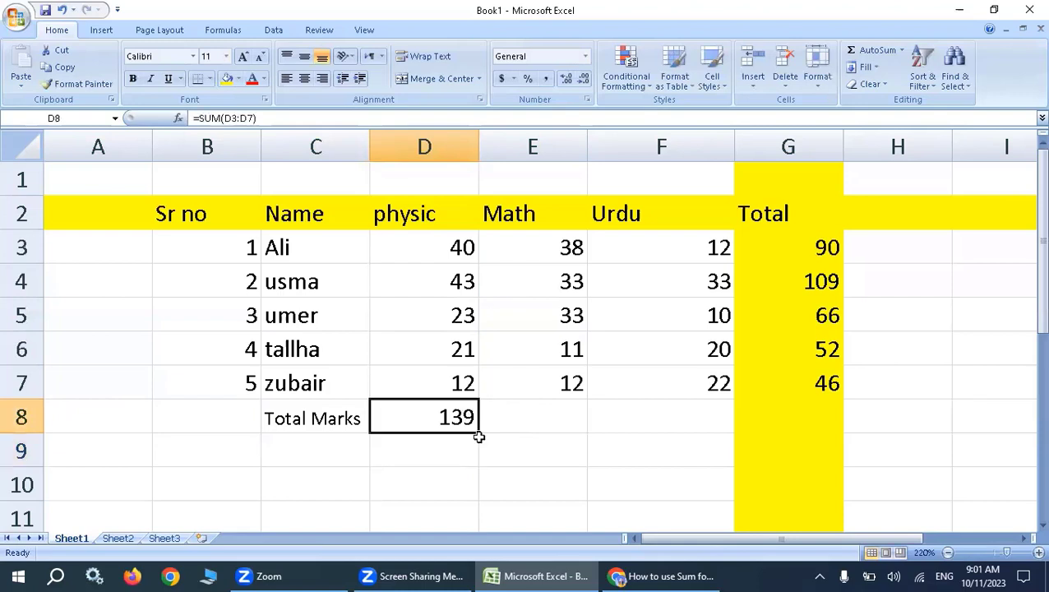
left_click_drag(479, 436, 708, 418)
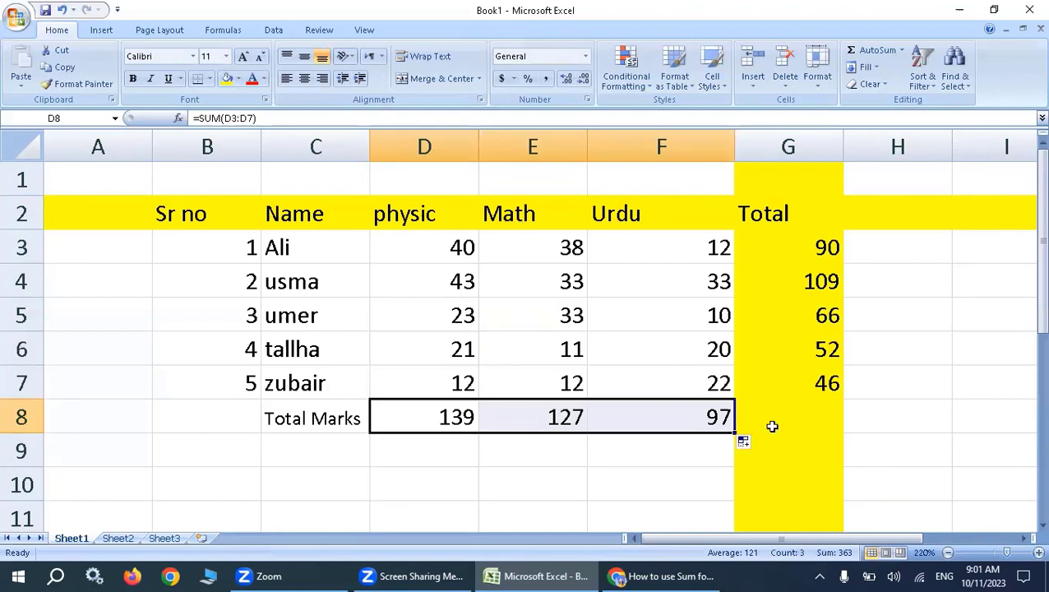
left_click(695, 415)
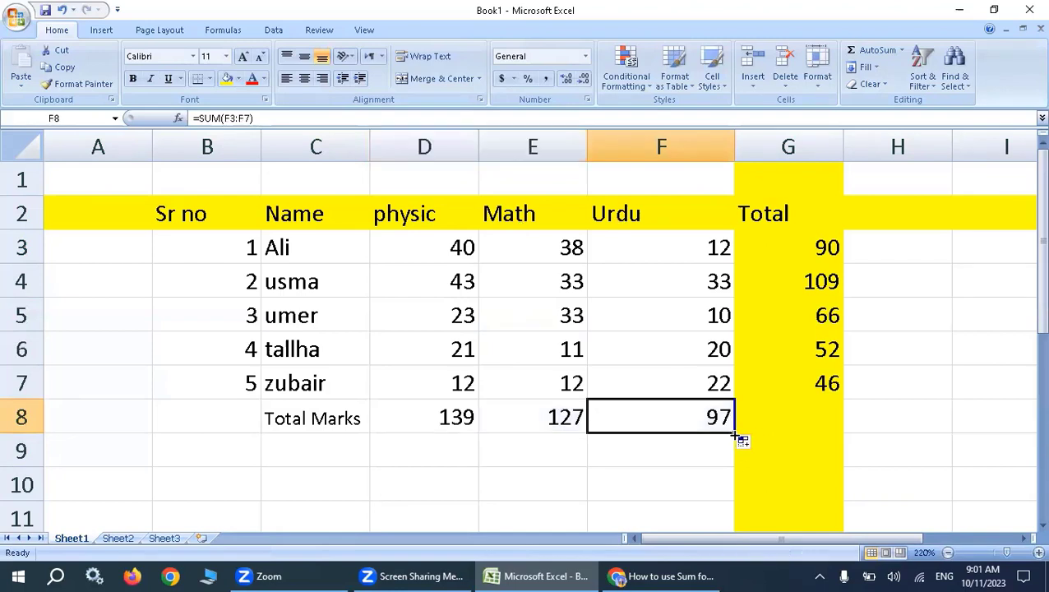
left_click_drag(785, 428, 824, 431)
left_click(756, 417)
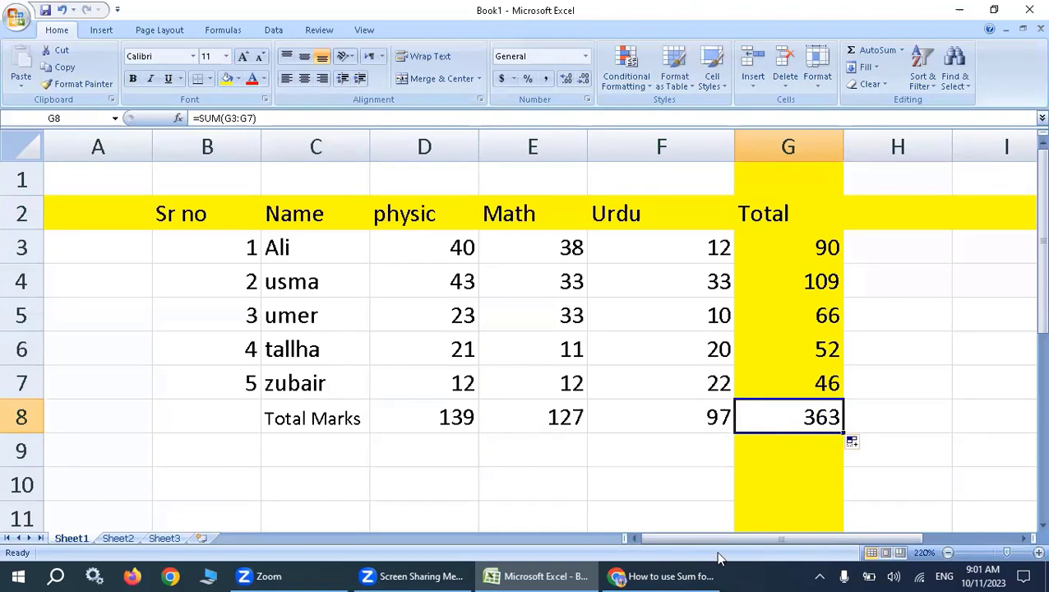
Enter the label Total in F10 and clear the SUM formula from G8.
left_click(703, 485)
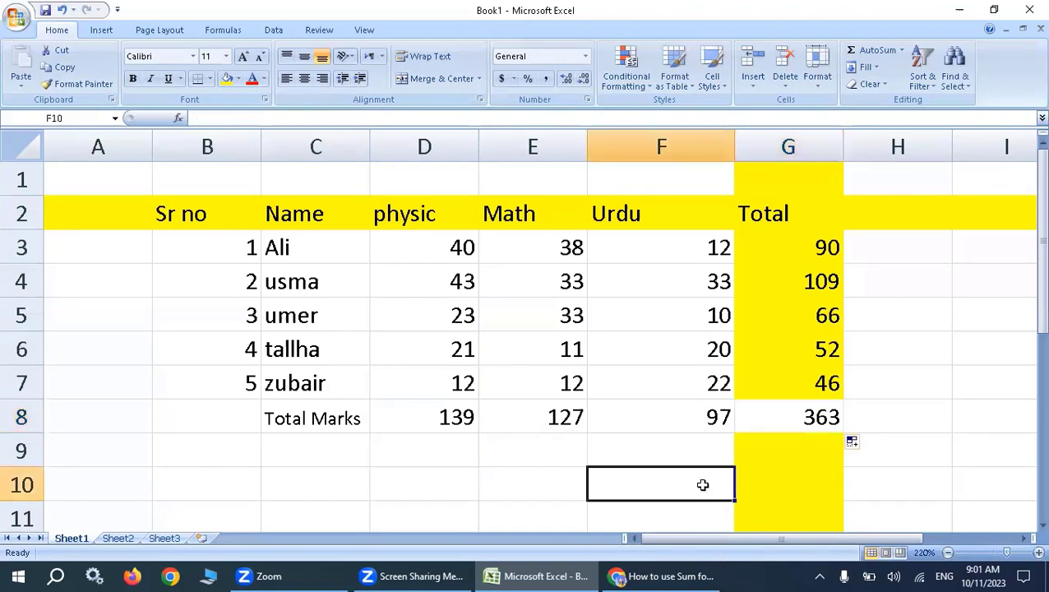
type("Tp")
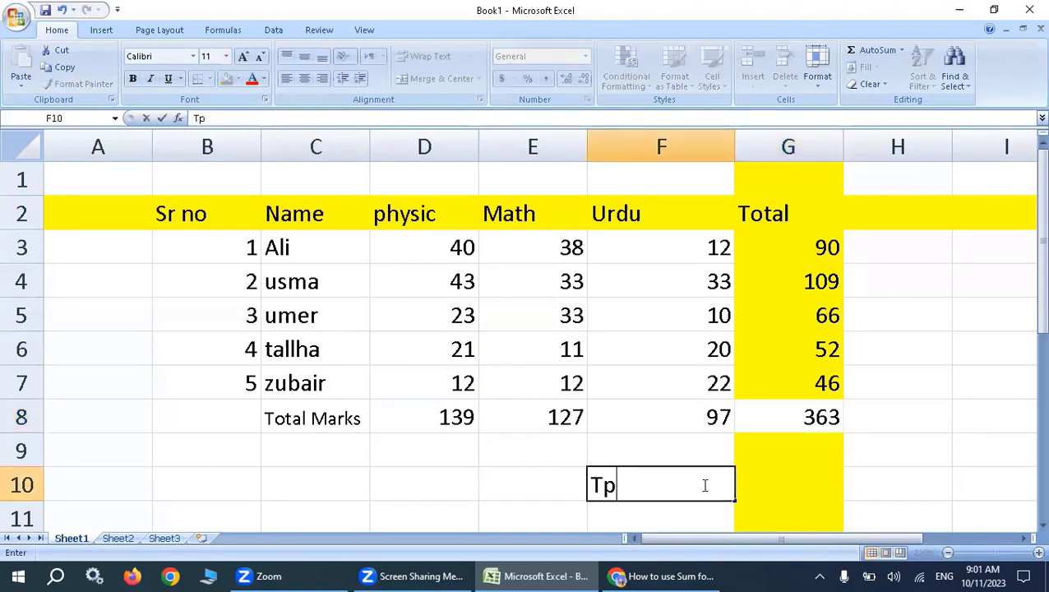
key("BackSpace")
type("otal")
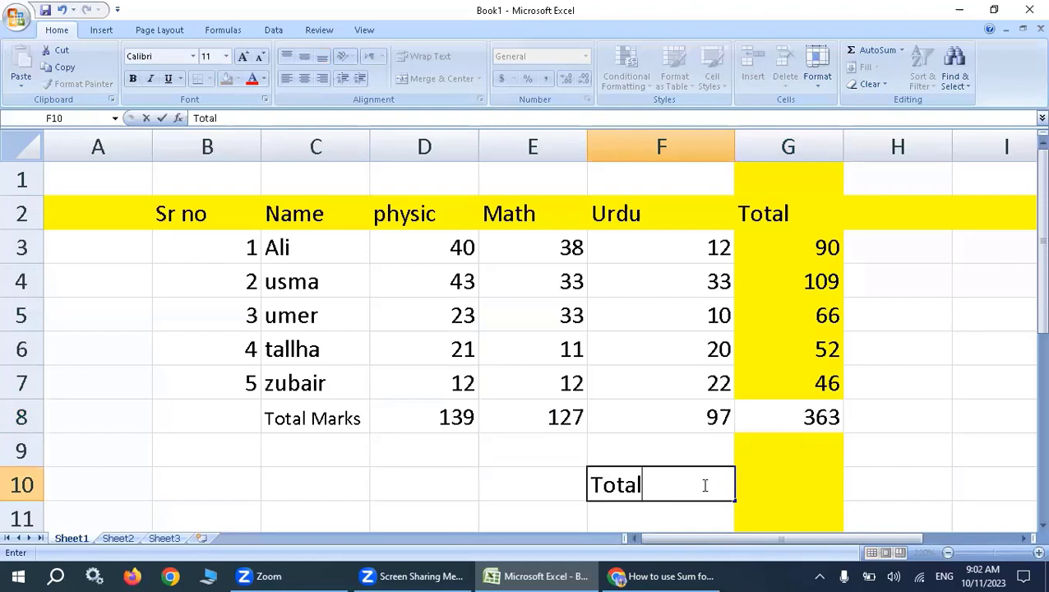
left_click(805, 420)
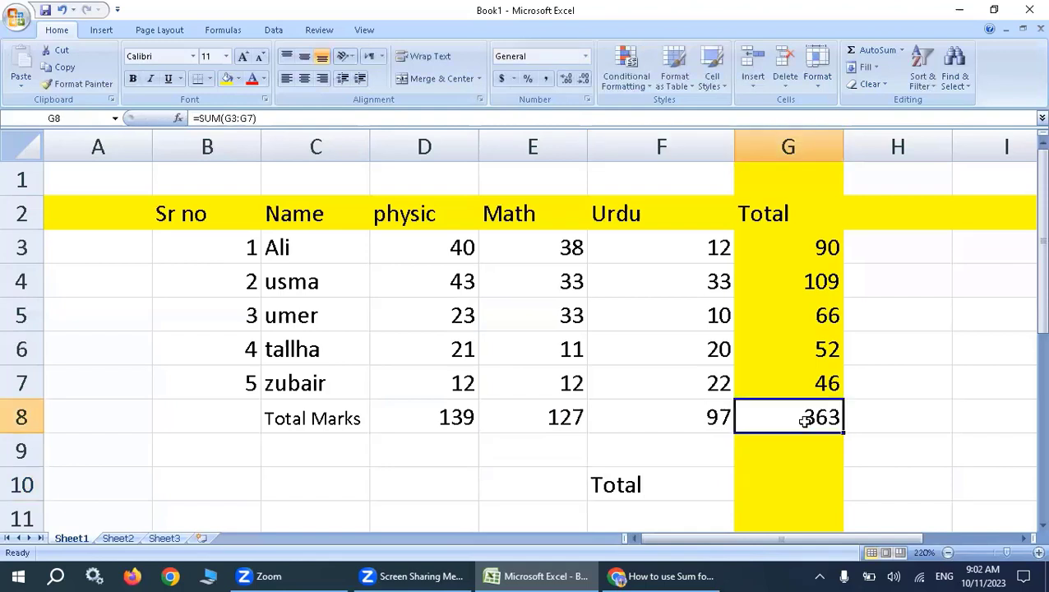
key("Delete")
Calculate the overall total in G10, beside the Total label, with the formula =sum(G3:G7).
left_click(759, 477)
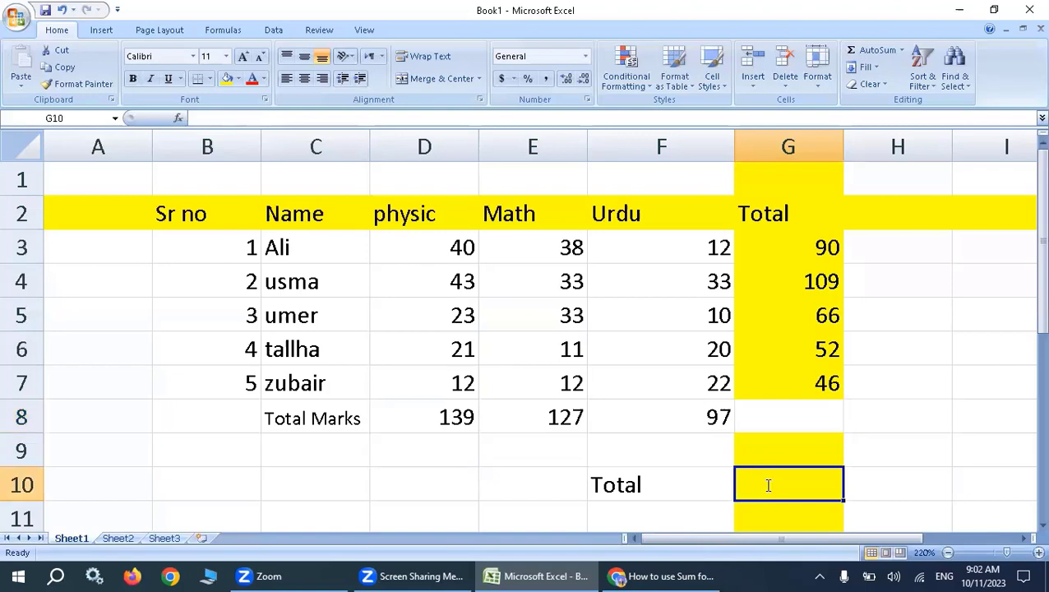
type("=sum")
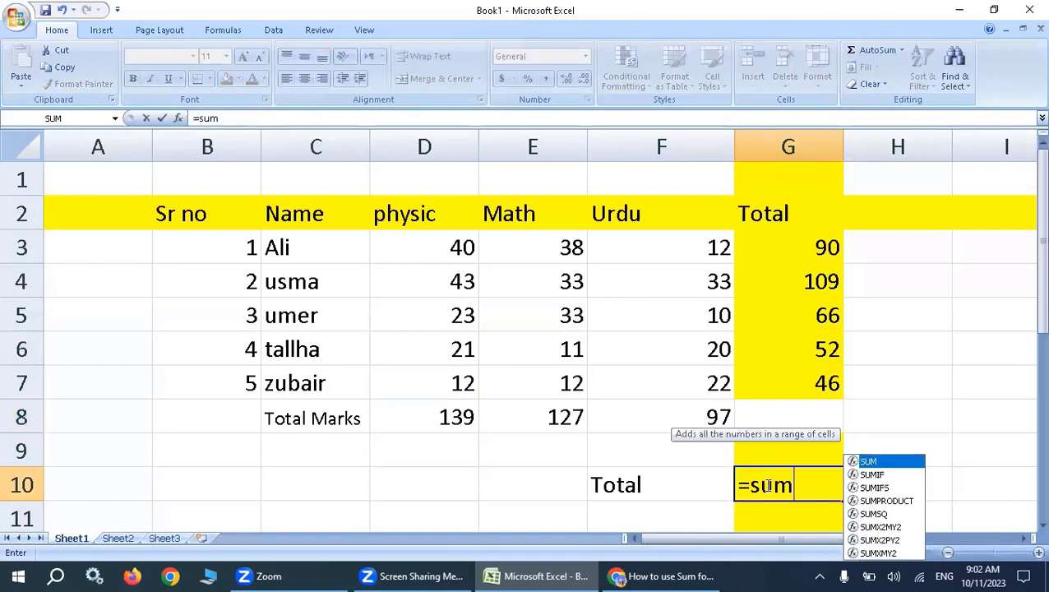
type("(")
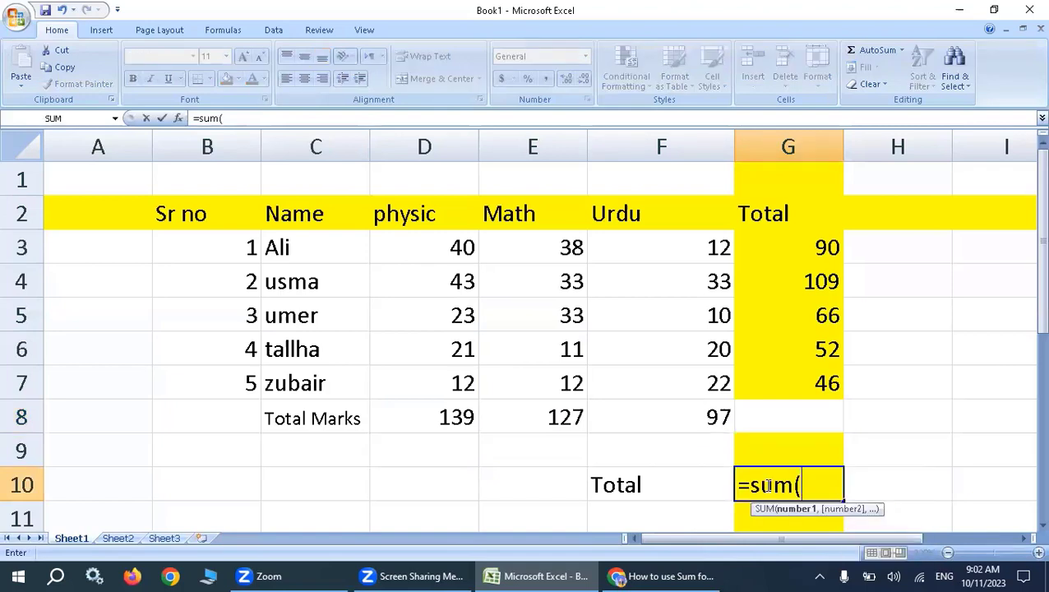
left_click(794, 243)
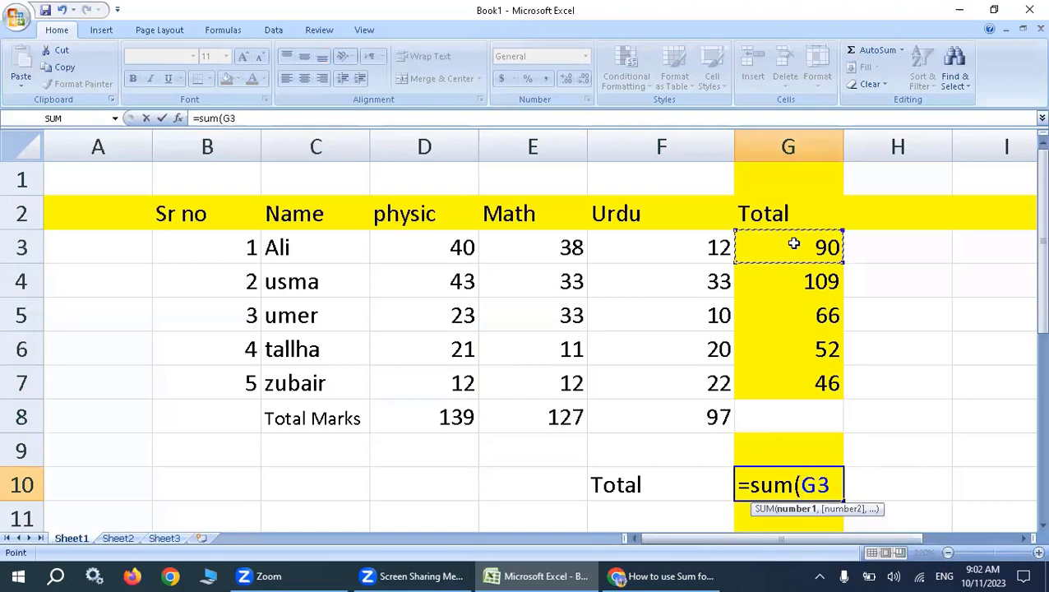
key("F8")
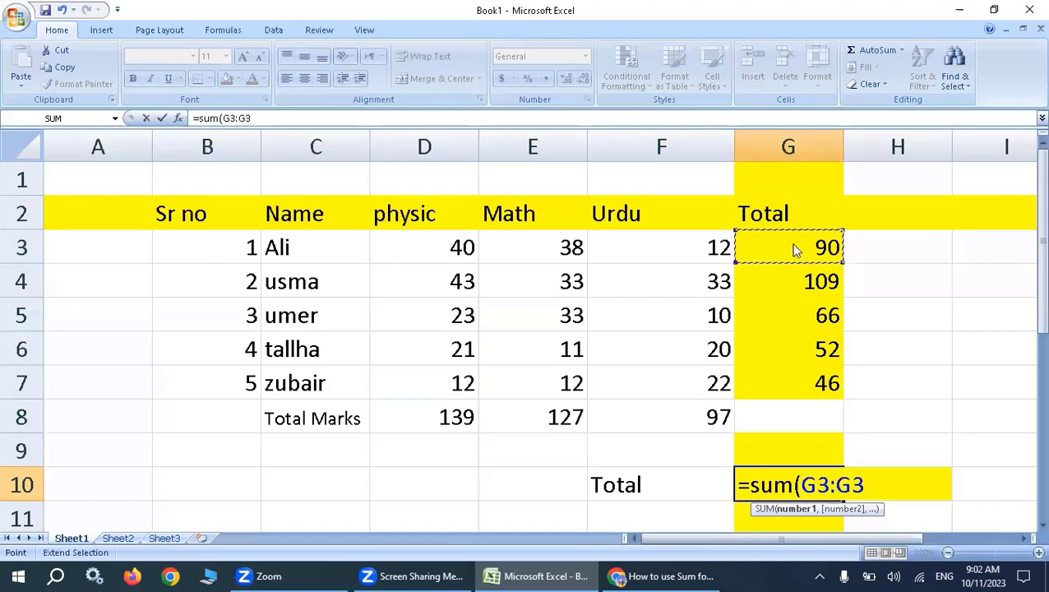
left_click(799, 379)
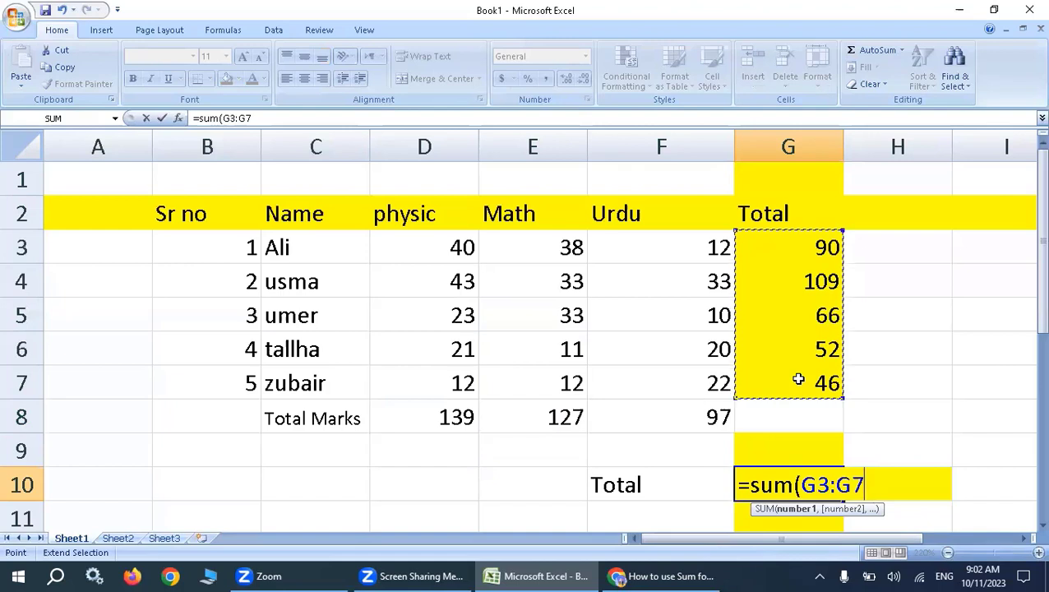
type(")")
key("Return")
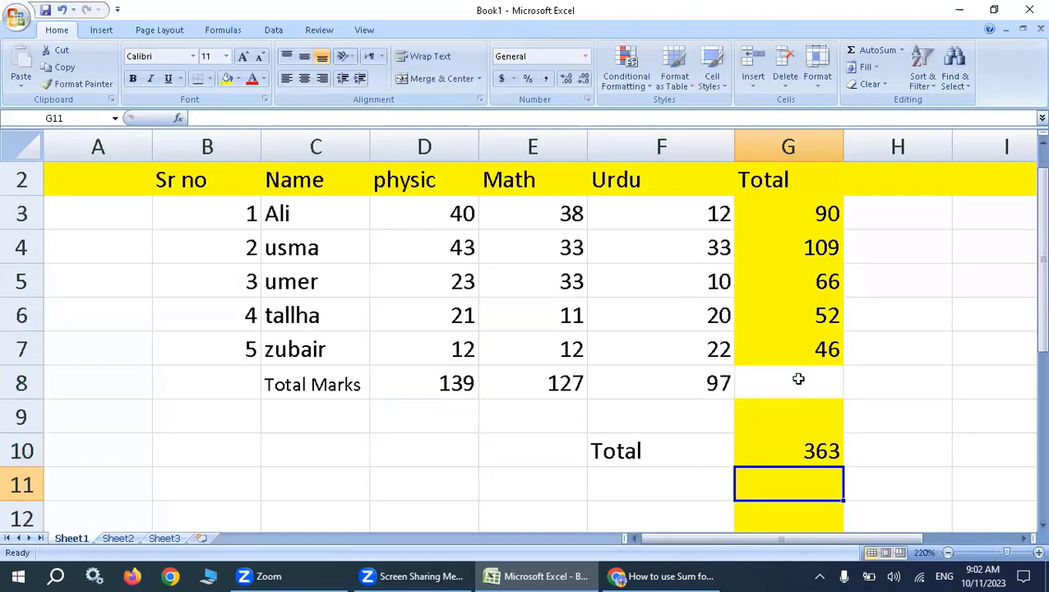
Inspect the SUM formulas of the first and last students' totals in G3 and G7, and select the whole column G.
double_click(781, 211)
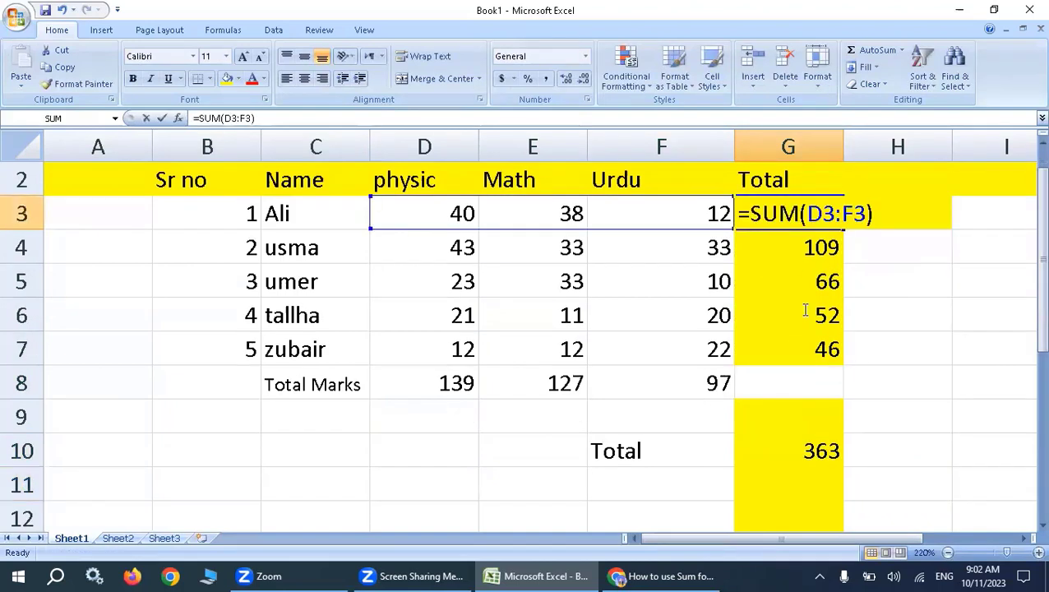
left_click_drag(813, 362, 820, 300)
left_click(813, 355)
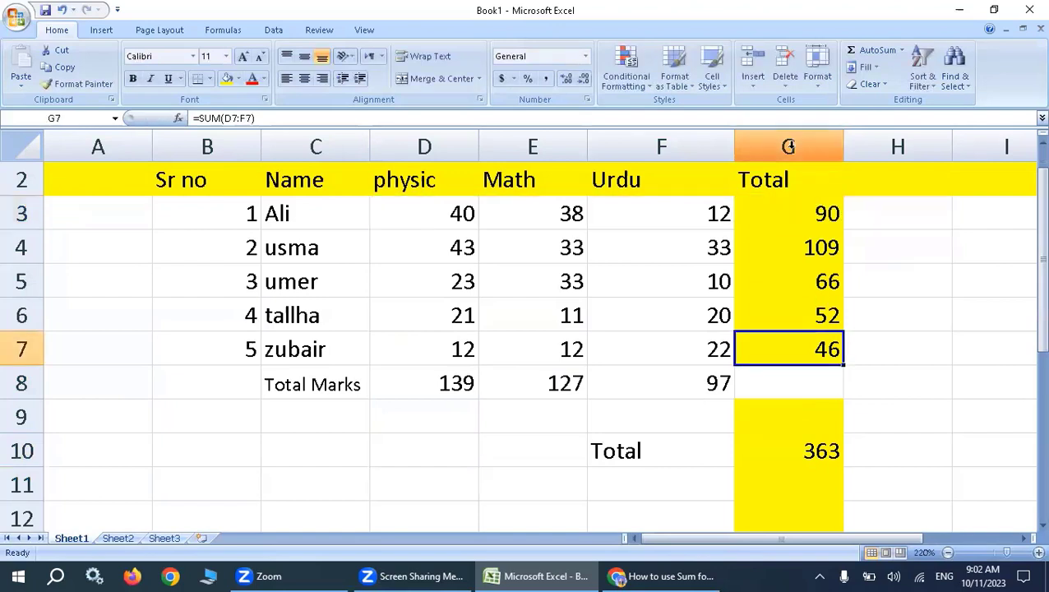
left_click(798, 147)
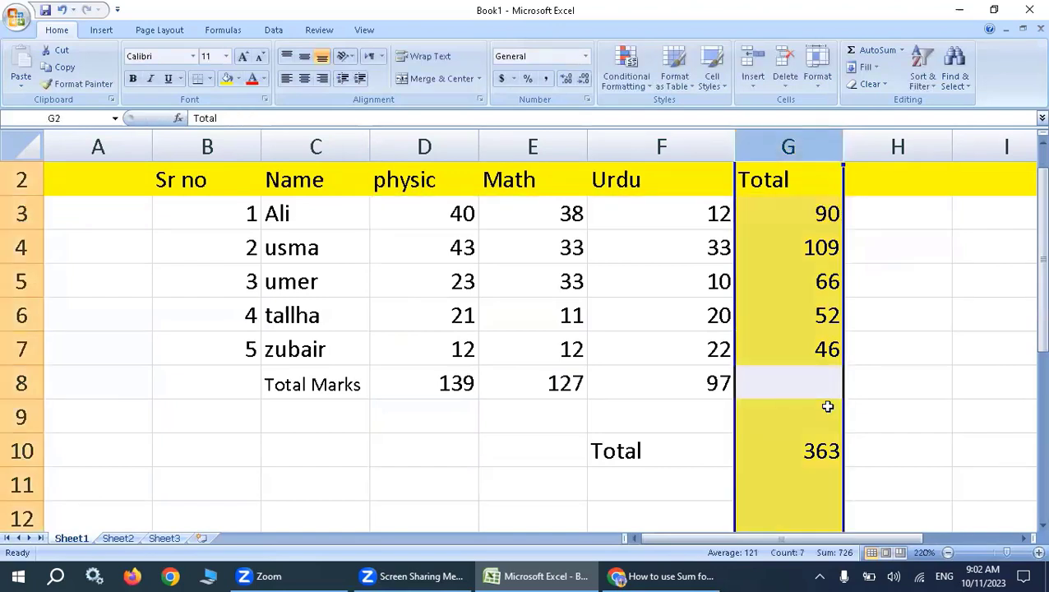